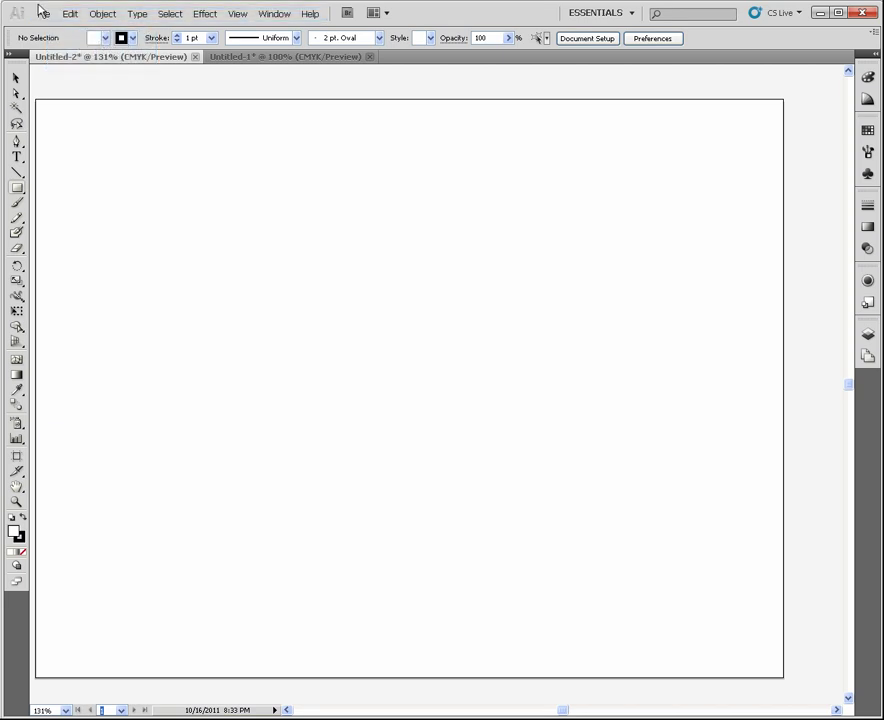
# Start a new document and name it "artboards"
pyautogui.click(45, 15)
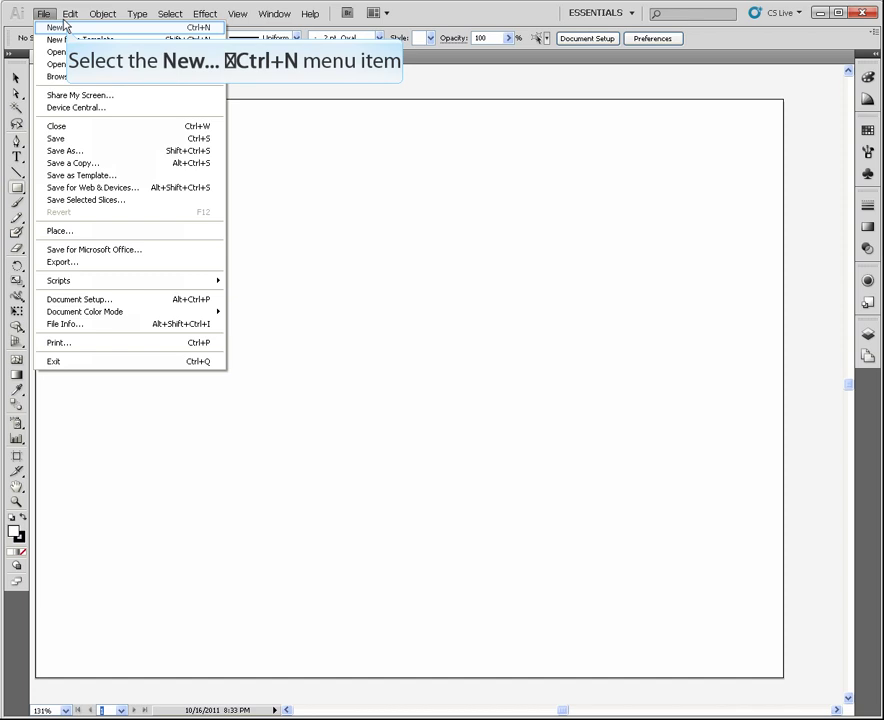
pyautogui.click(57, 27)
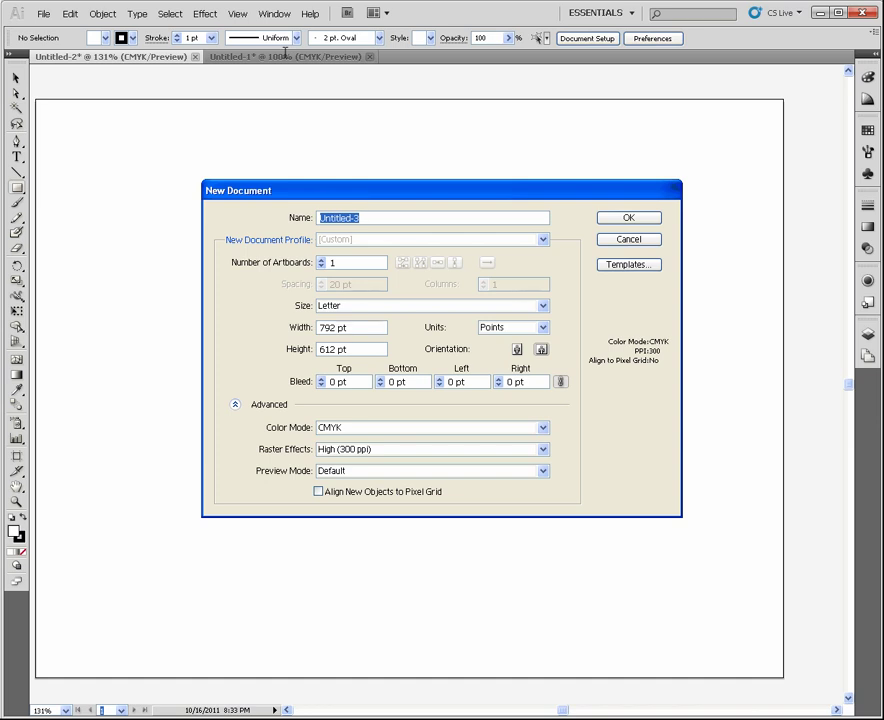
pyautogui.write('artboards')
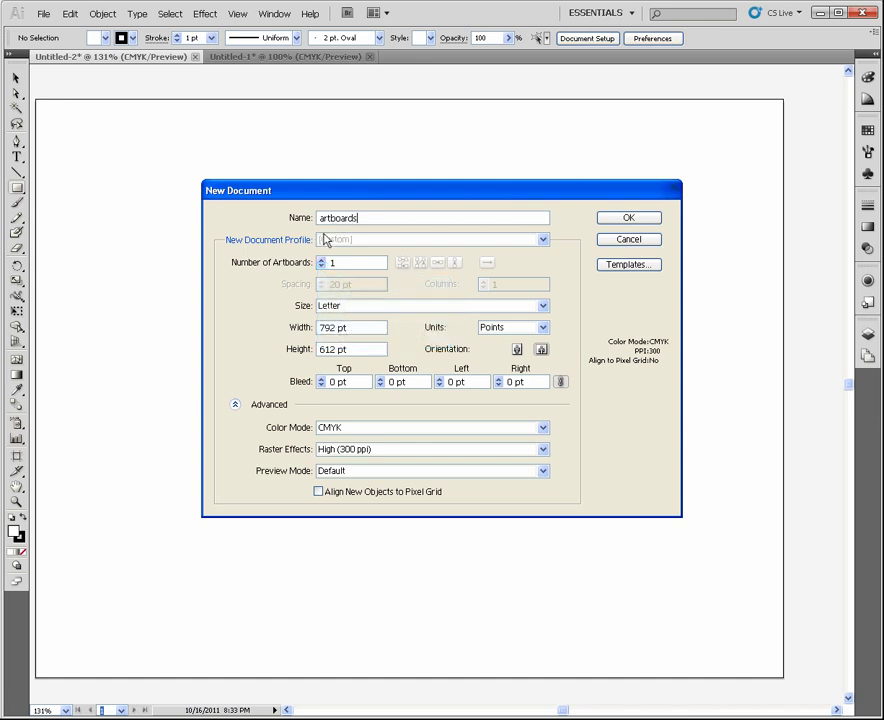
# Try artboard counts of 7 and 3 for the new document, and set the number back to 1
pyautogui.click(320, 261)
pyautogui.click(322, 266)
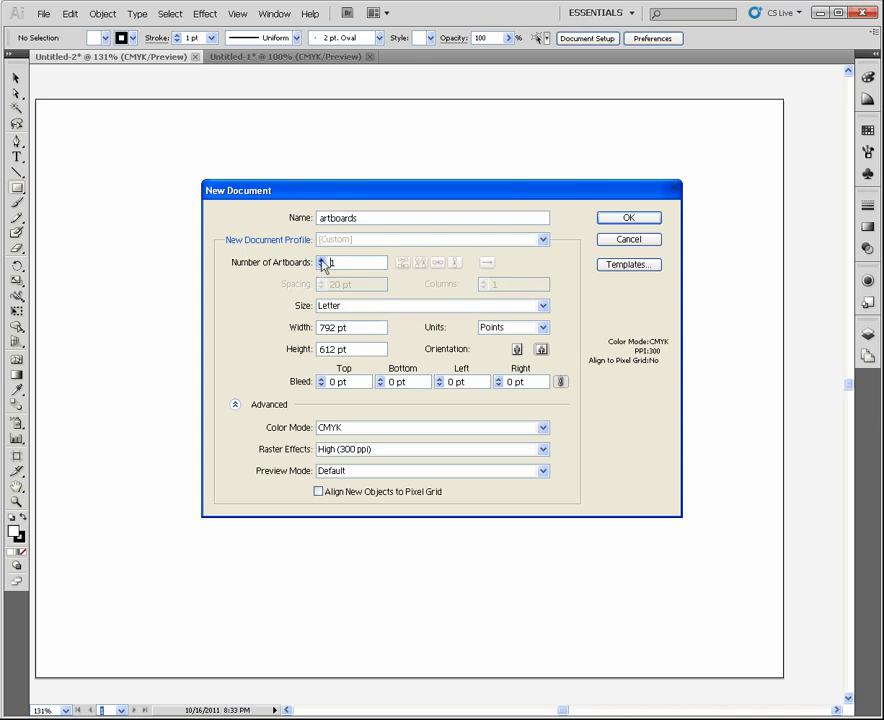
pyautogui.click(322, 261)
pyautogui.click(322, 261)
pyautogui.click(322, 261)
pyautogui.click(322, 261)
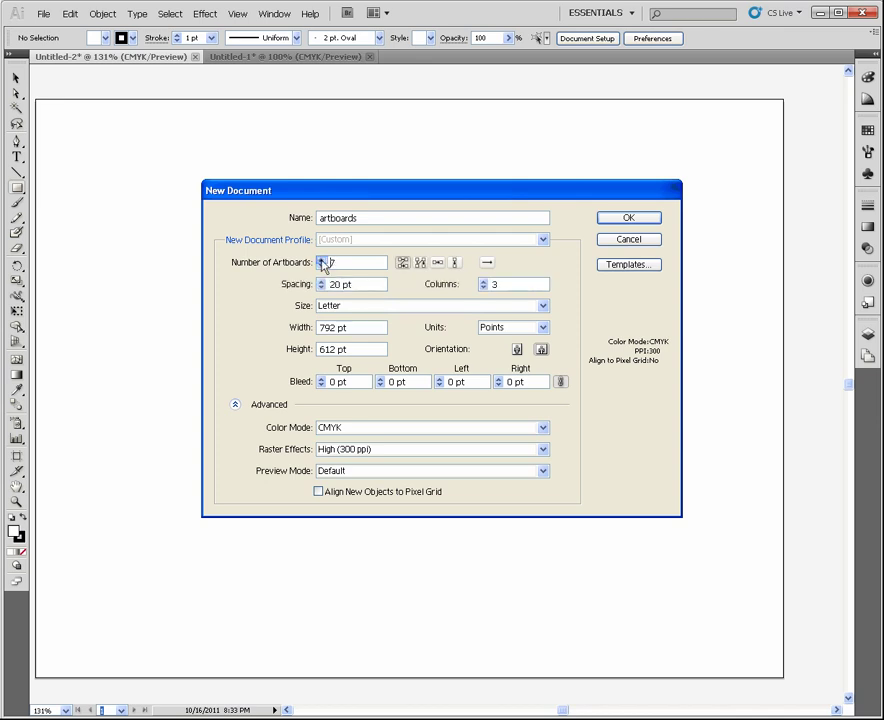
pyautogui.click(322, 267)
pyautogui.click(322, 267)
pyautogui.click(322, 267)
pyautogui.click(322, 267)
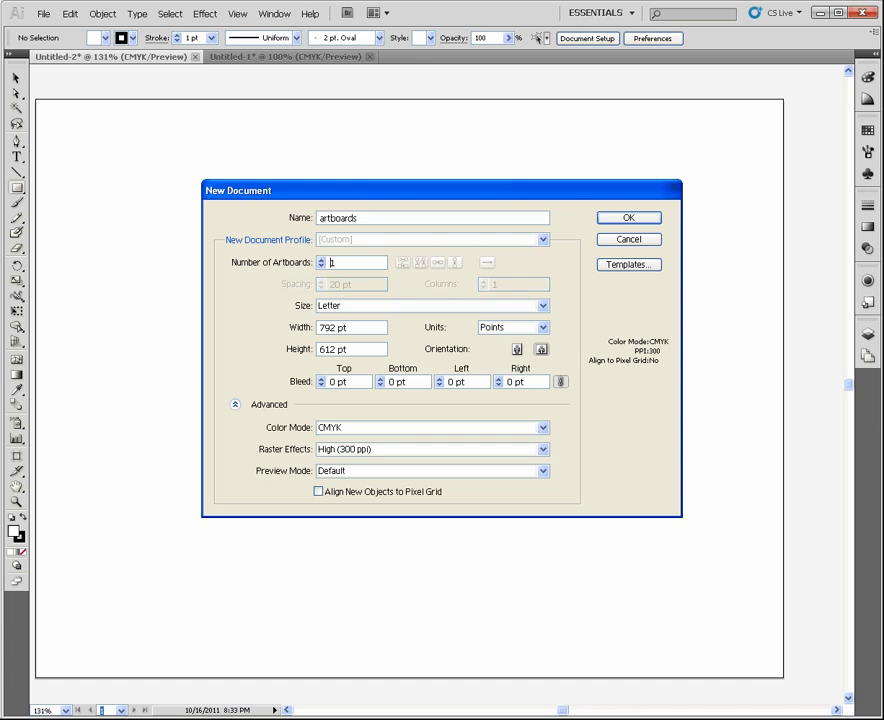
pyautogui.click(321, 259)
pyautogui.click(321, 259)
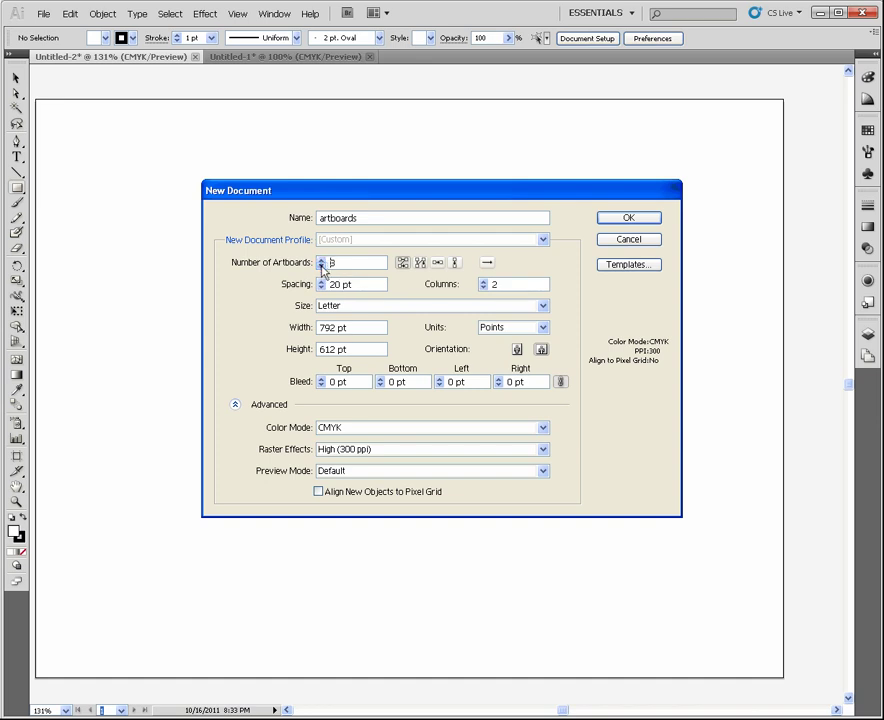
pyautogui.click(321, 266)
pyautogui.click(321, 266)
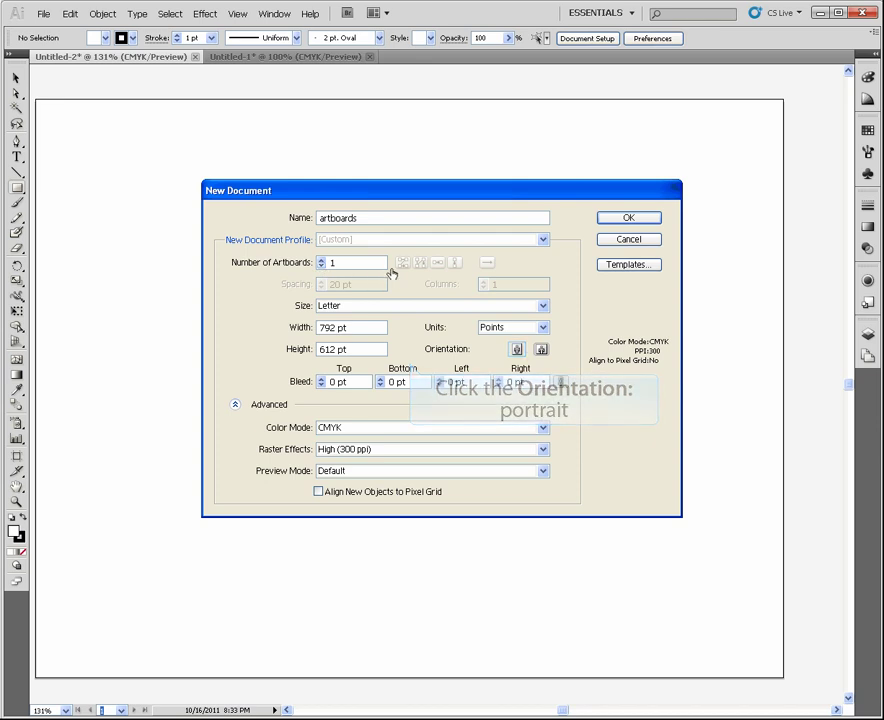
# Set the new document's orientation to portrait and keep its units as Points
pyautogui.click(517, 350)
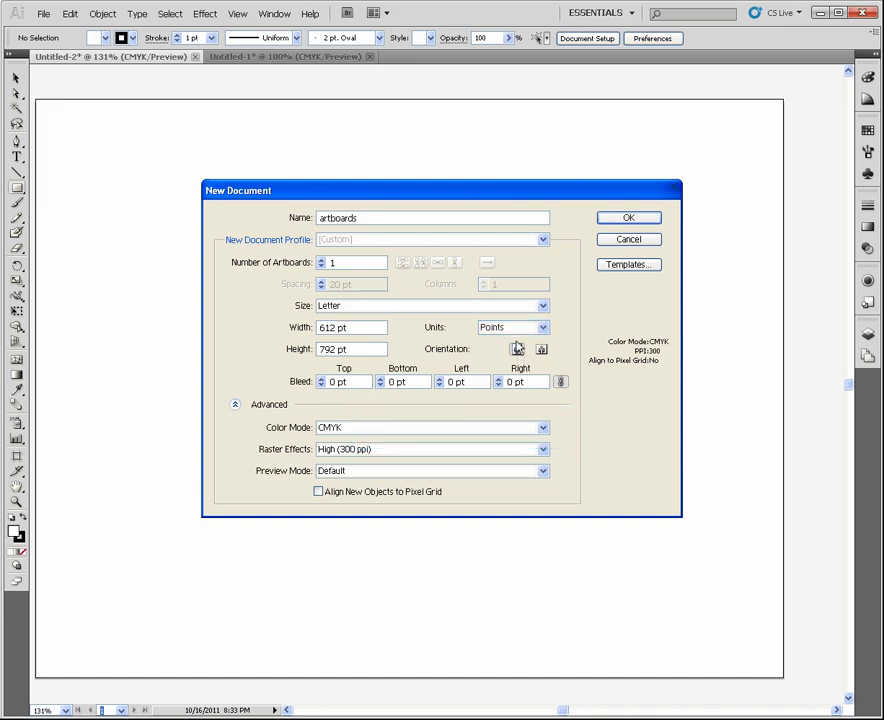
pyautogui.click(519, 328)
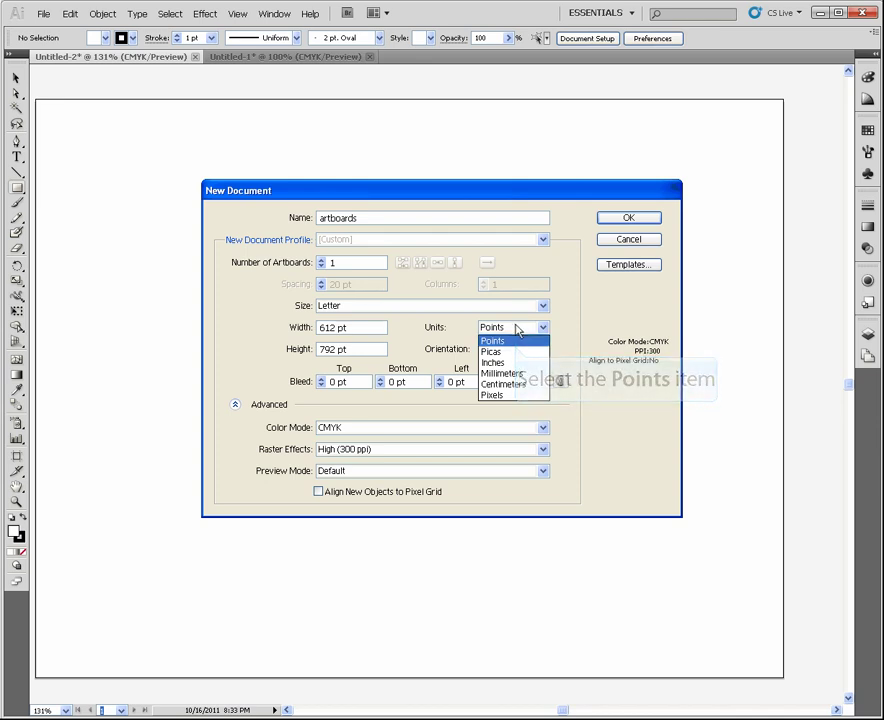
pyautogui.click(516, 341)
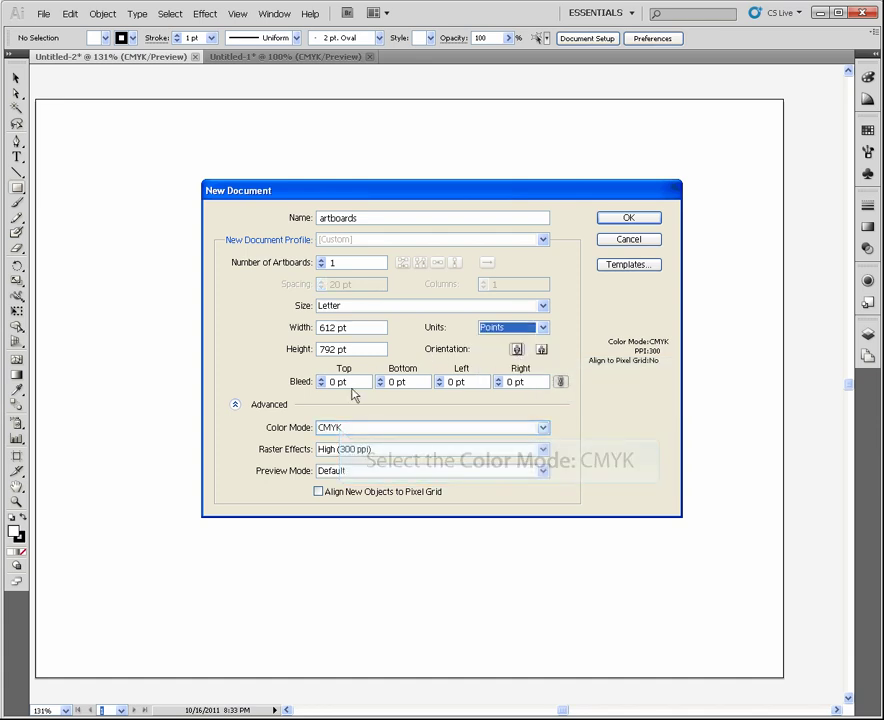
# Choose CMYK color mode, High (300 ppi) raster effects and Default preview mode for the new document
pyautogui.click(340, 428)
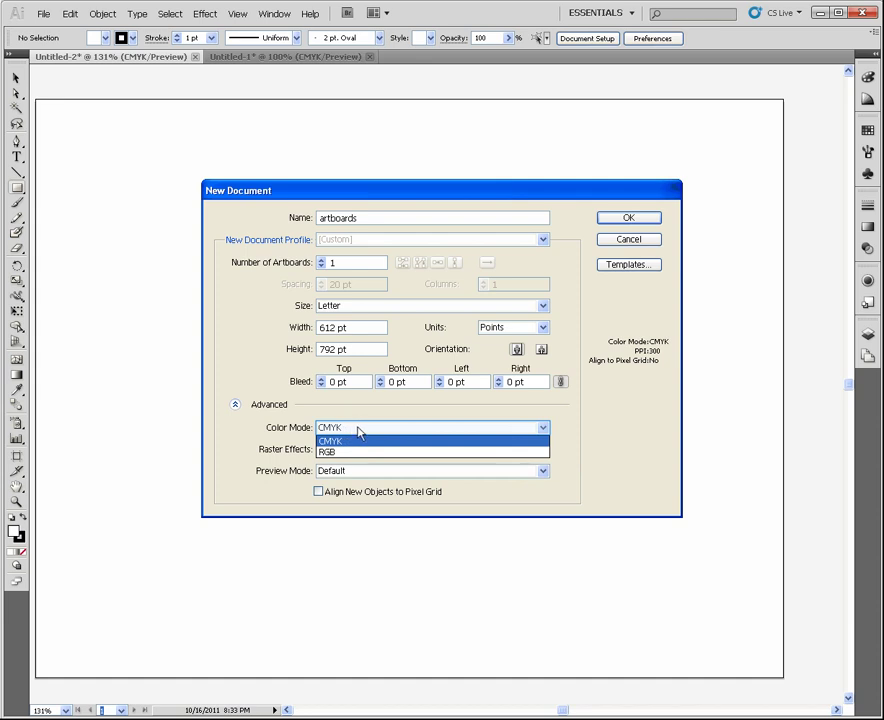
pyautogui.click(371, 440)
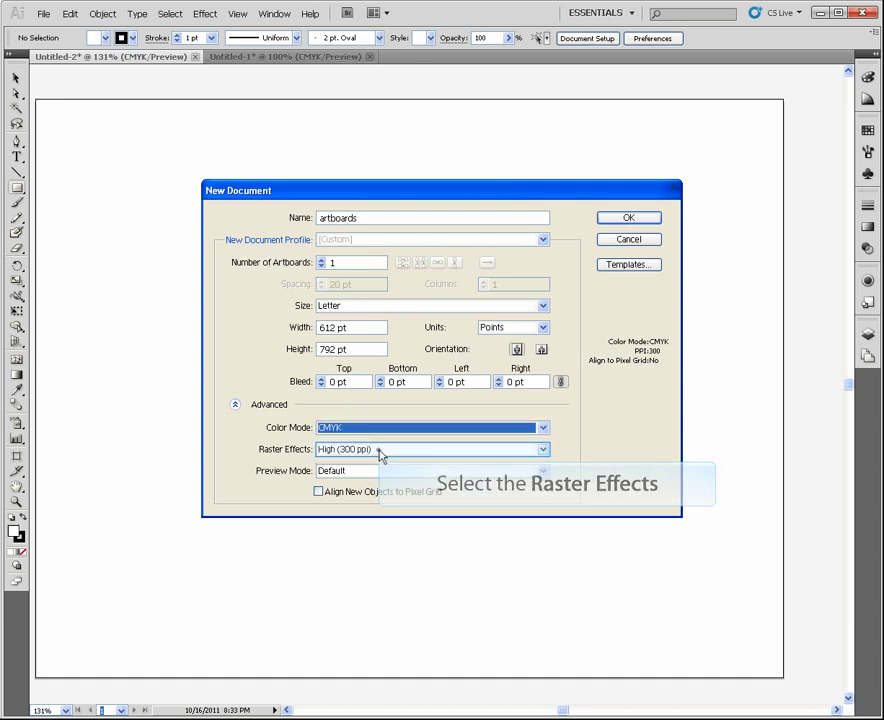
pyautogui.click(379, 450)
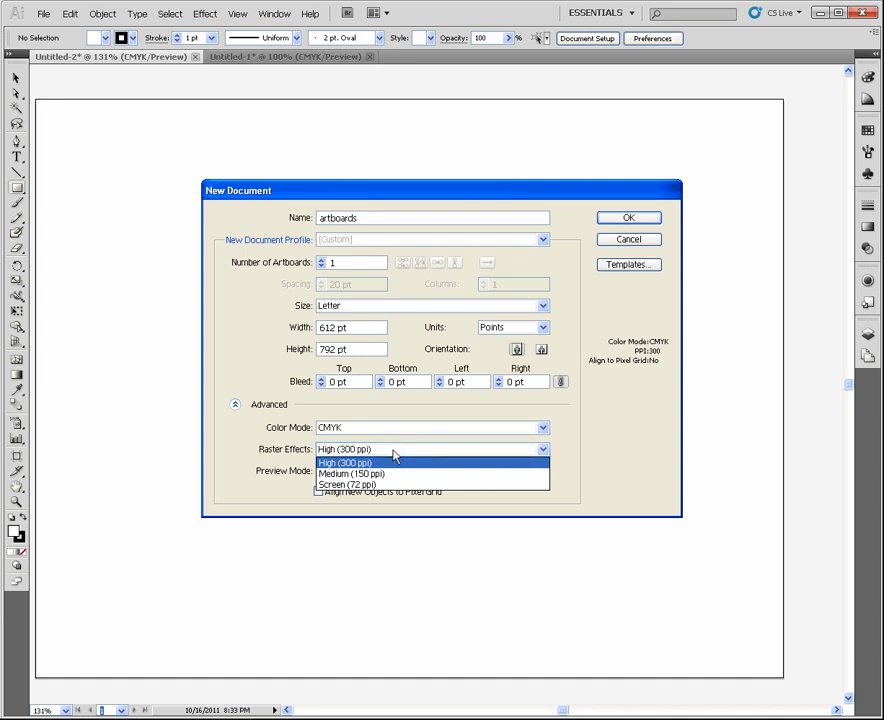
pyautogui.click(402, 455)
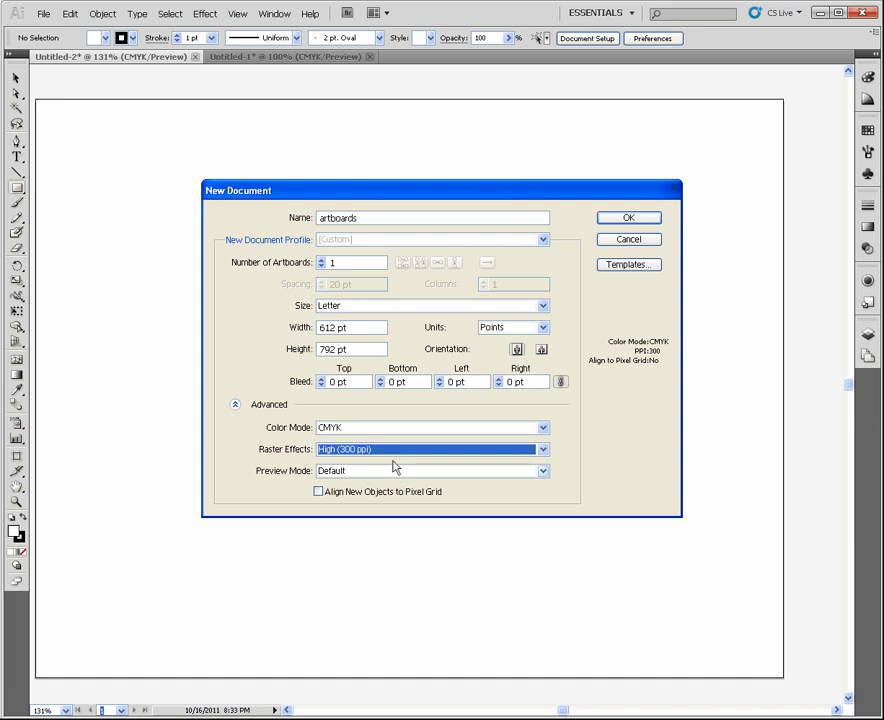
pyautogui.click(393, 473)
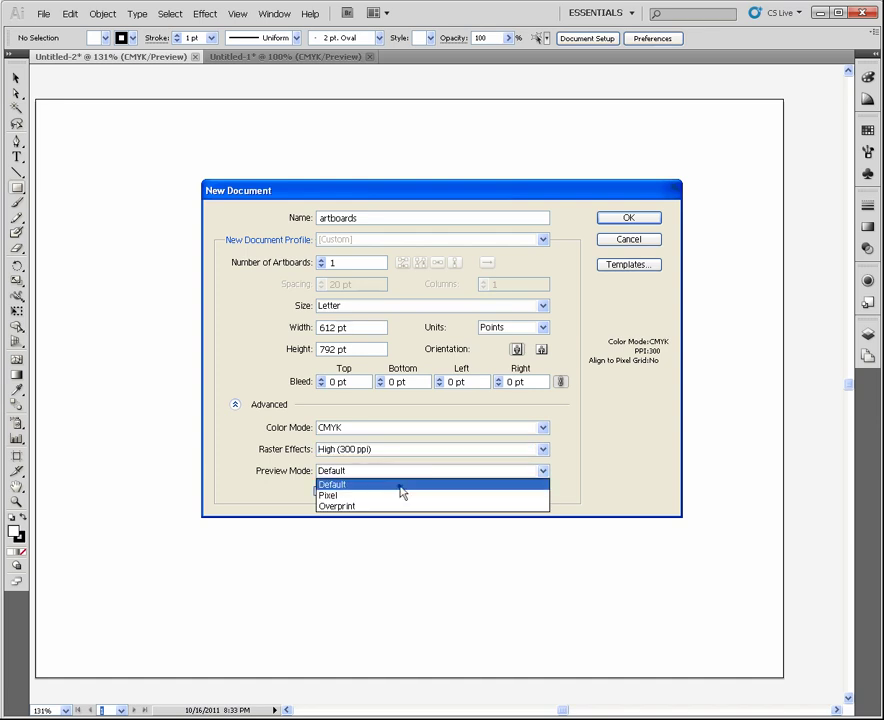
pyautogui.click(399, 486)
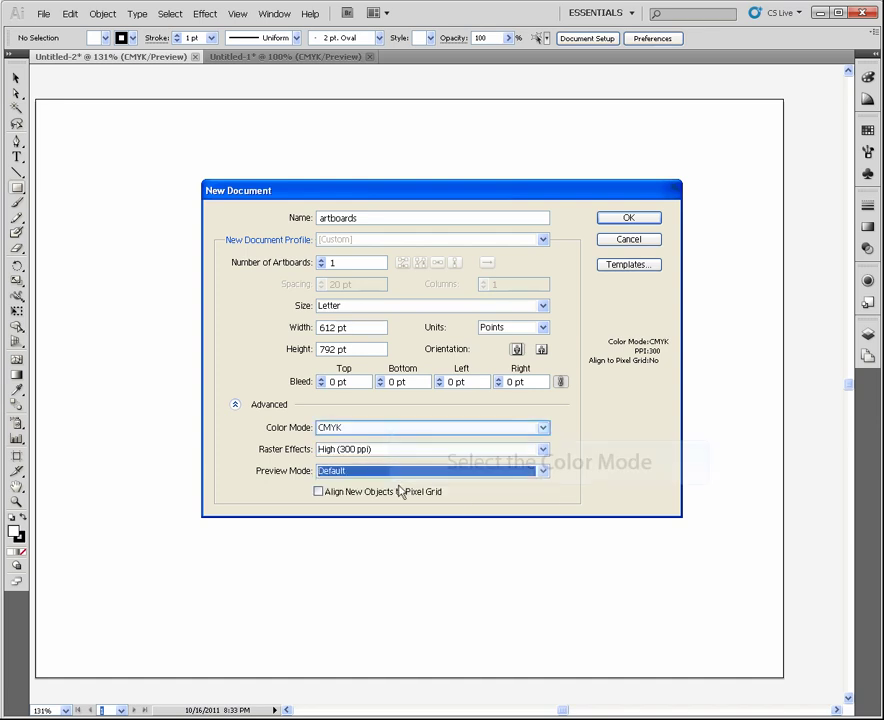
# Try the RGB color mode for the new document and switch it back to CMYK
pyautogui.click(390, 428)
pyautogui.click(388, 452)
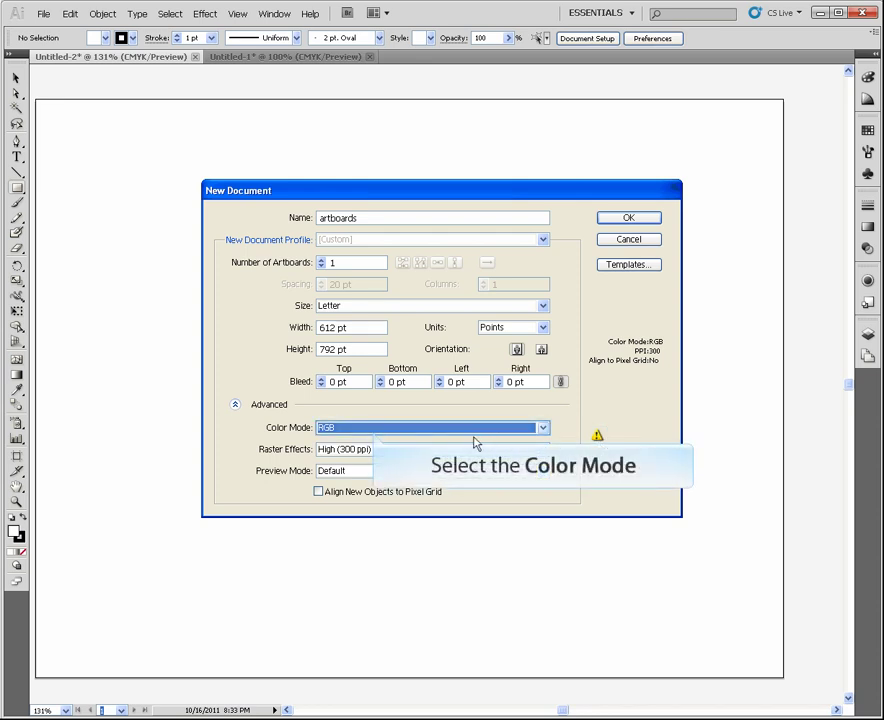
pyautogui.click(376, 438)
pyautogui.click(373, 439)
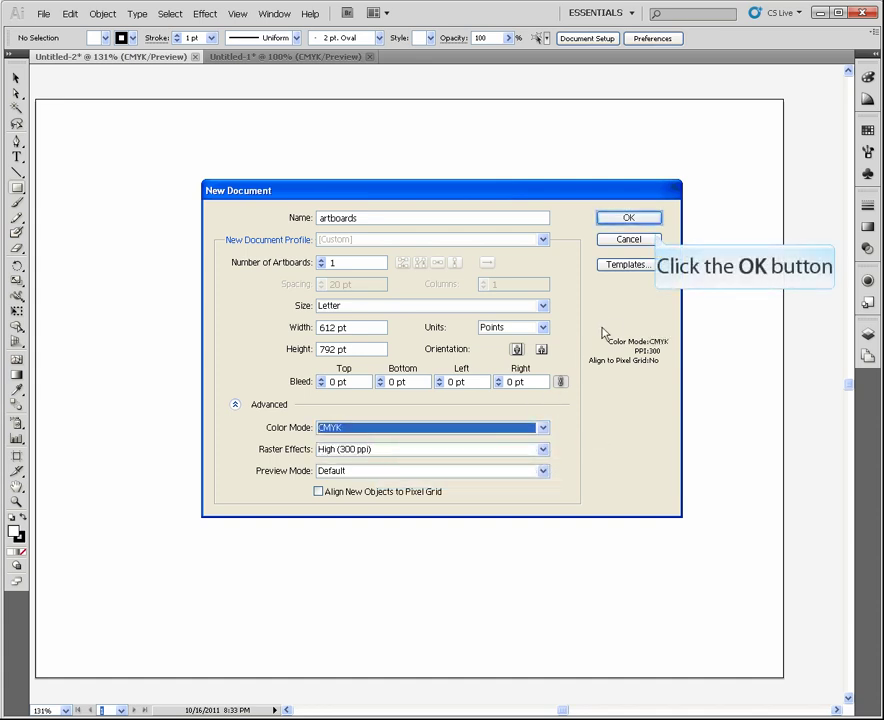
# Create the document, view the open Untitled-1 and Untitled-2 documents, and return to the artboards document
pyautogui.click(627, 219)
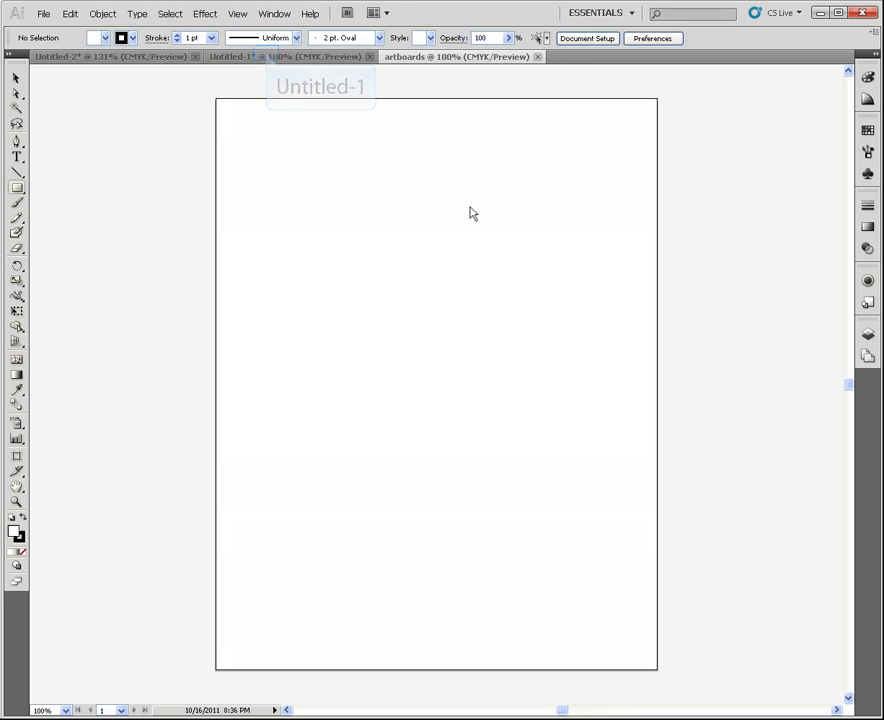
pyautogui.click(249, 58)
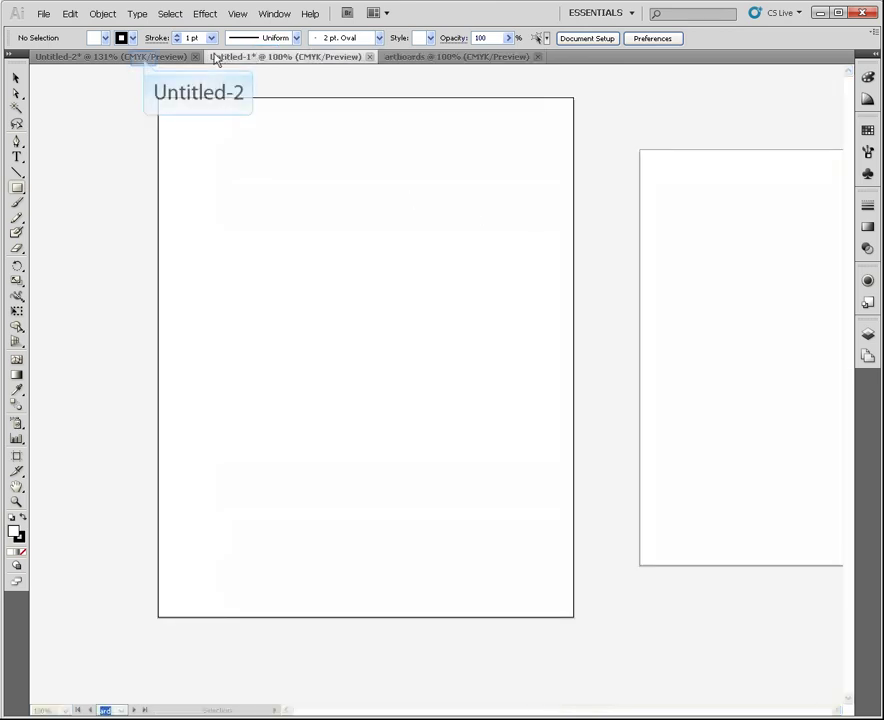
pyautogui.click(145, 60)
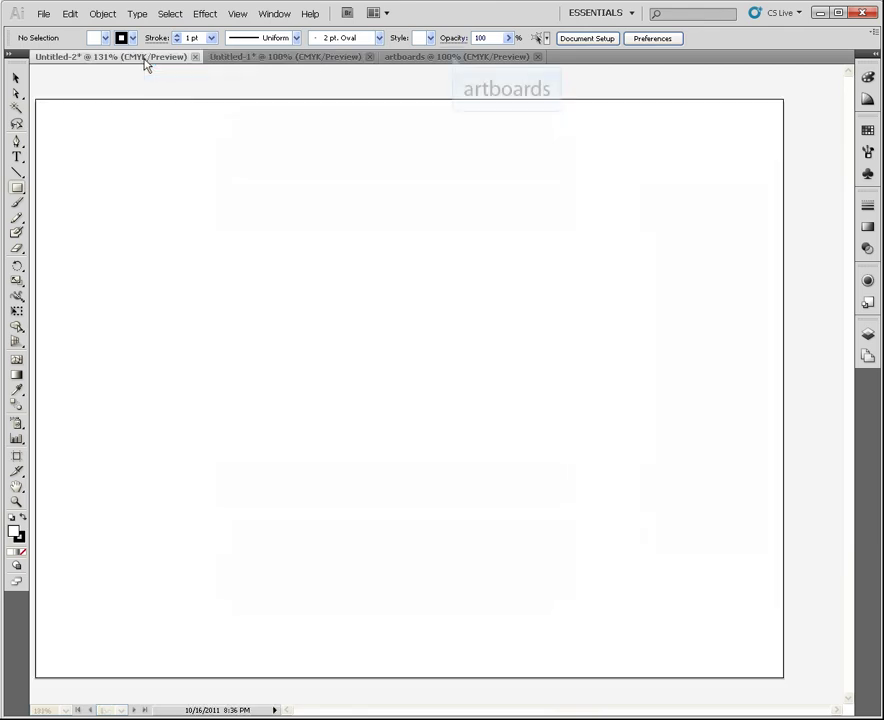
pyautogui.click(452, 56)
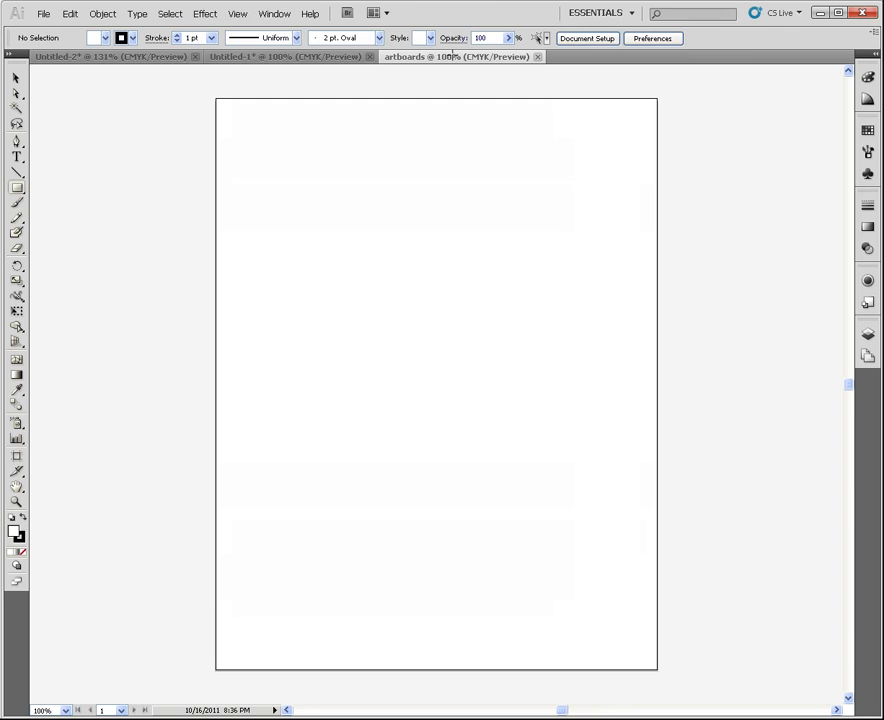
# Zoom in on the artboard's upper-left corner, and fit the whole artboard in the window again
pyautogui.press('z')
pyautogui.moveTo(174, 83); pyautogui.dragTo(349, 227)
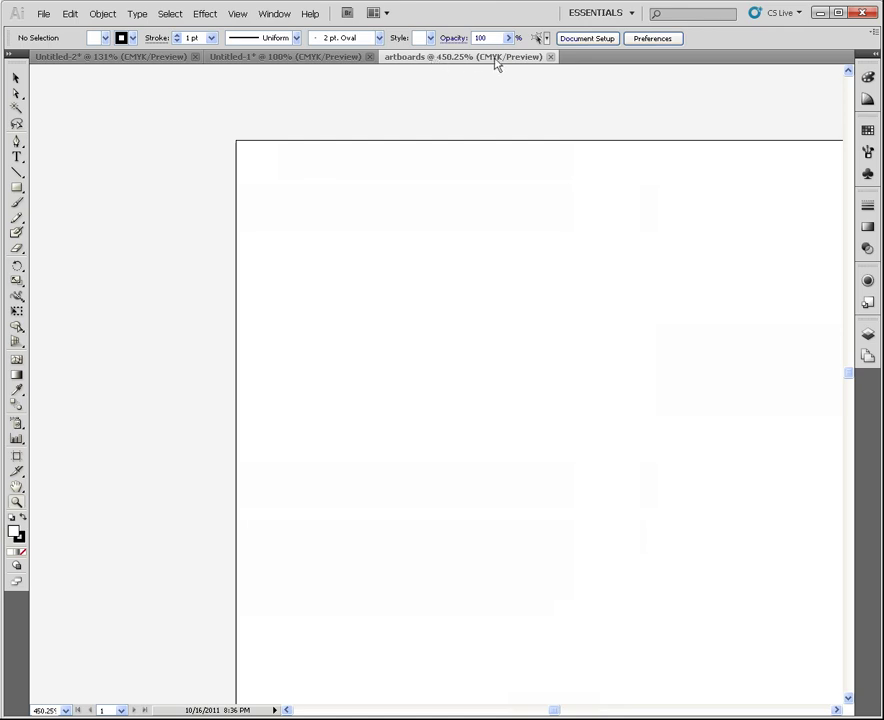
pyautogui.hotkey('ctrl', '0')
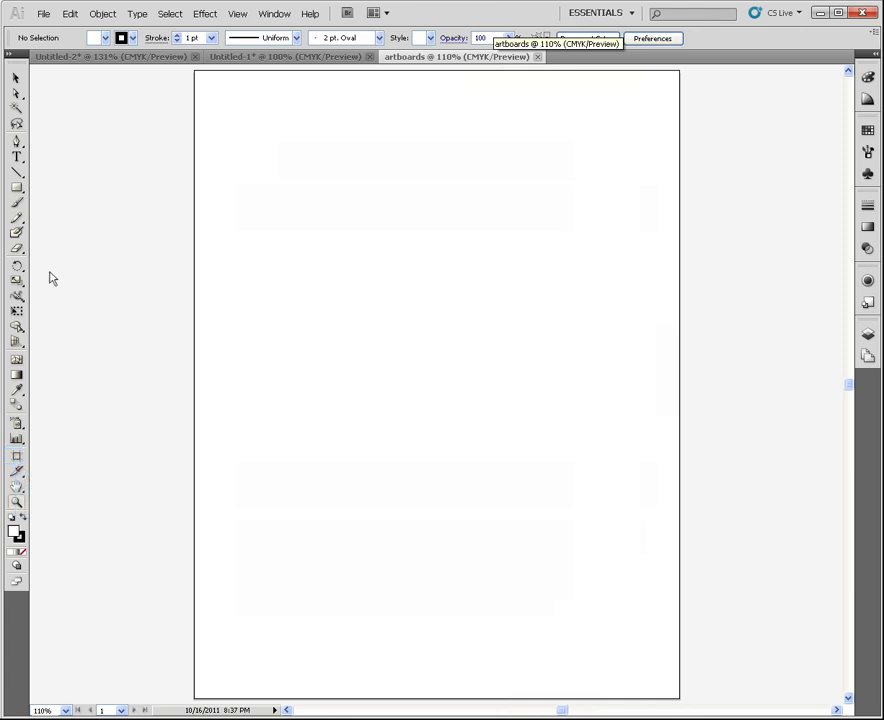
# Enter artboard editing mode, leave it for the Hand tool, and activate the Artboard tool again
pyautogui.click(16, 455)
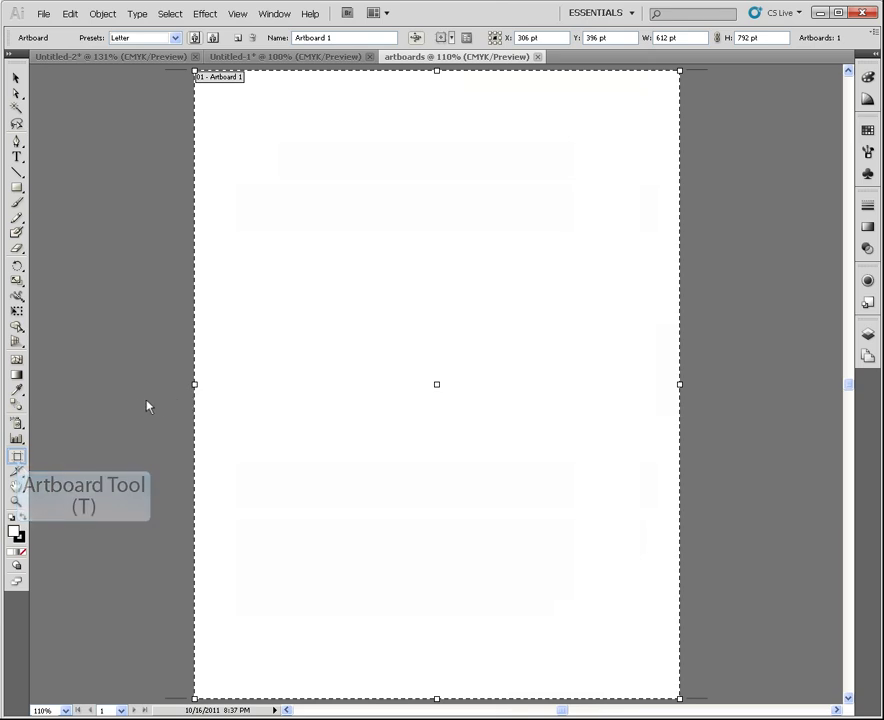
pyautogui.click(17, 486)
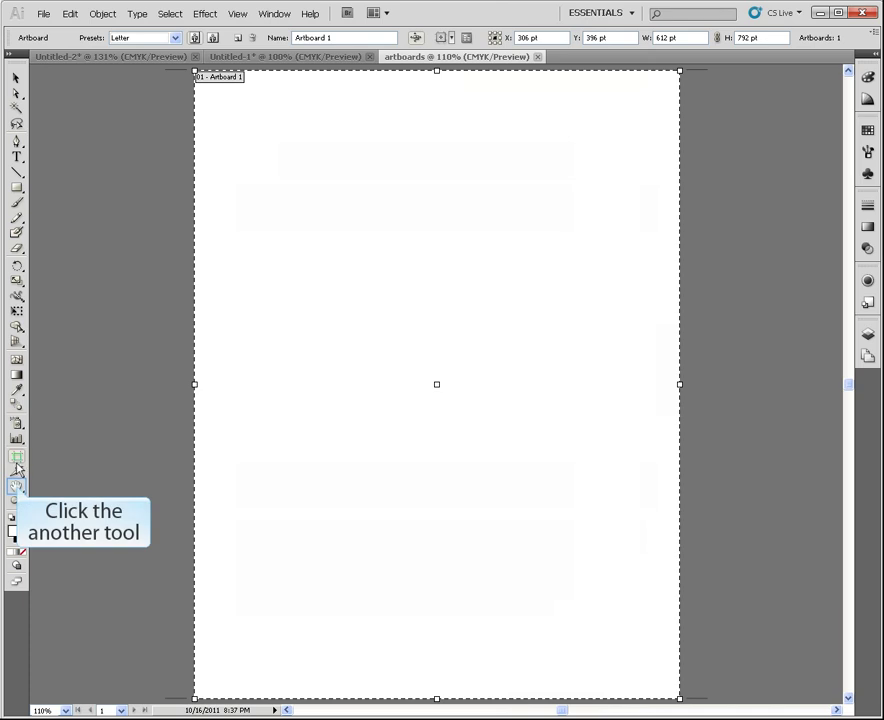
pyautogui.click(17, 487)
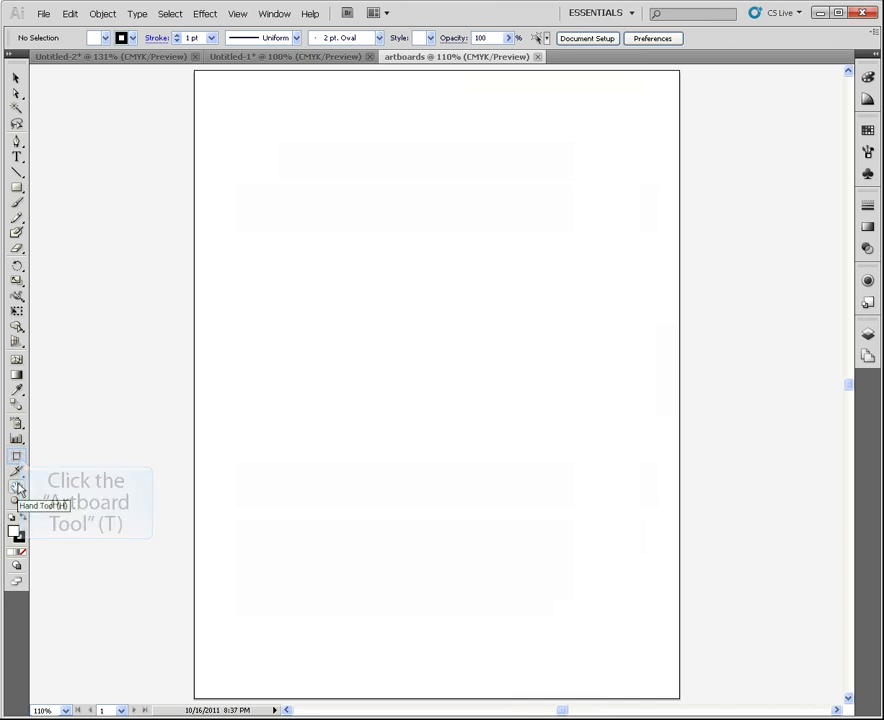
pyautogui.click(18, 459)
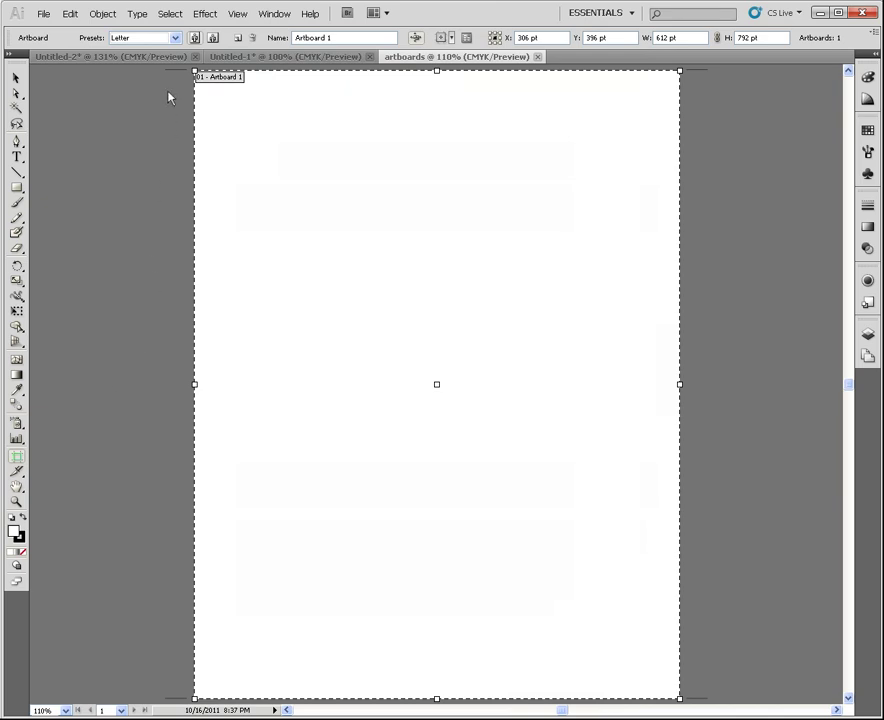
# Try the Tabloid preset and the landscape orientation on Artboard 1, returning it to portrait Letter
pyautogui.click(174, 38)
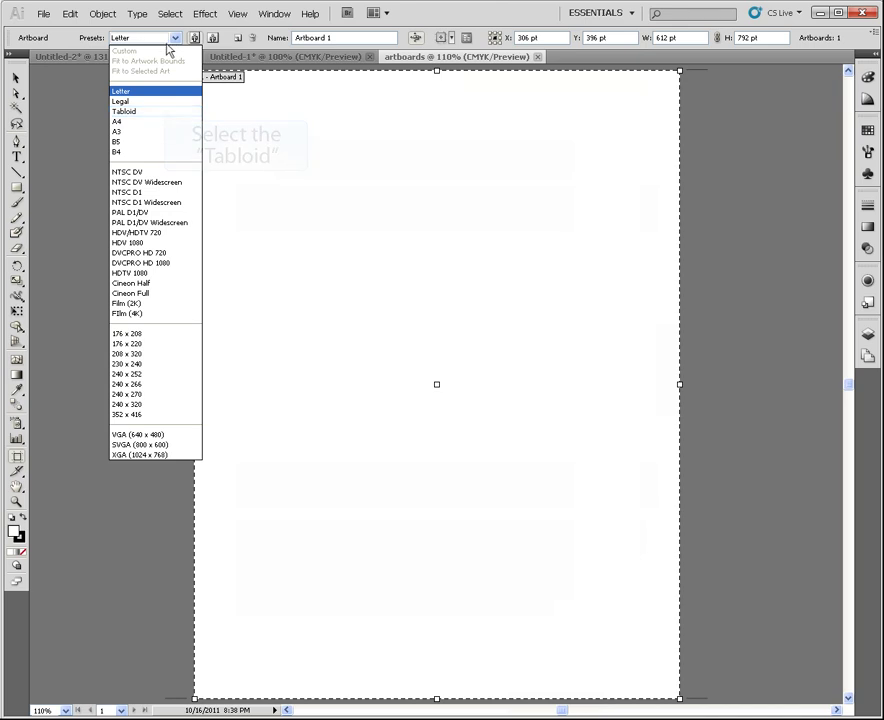
pyautogui.click(114, 111)
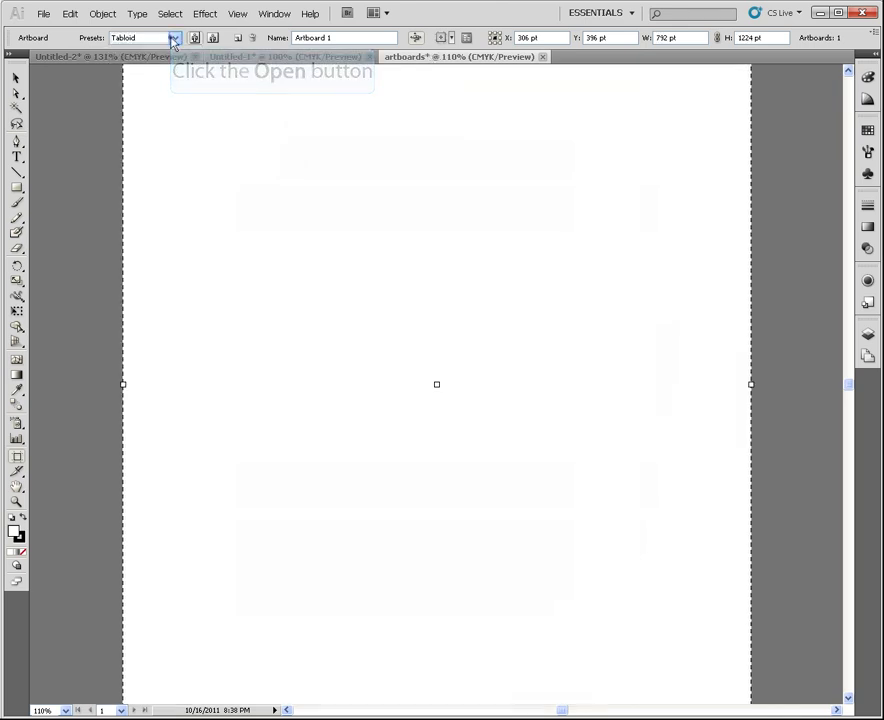
pyautogui.click(173, 38)
pyautogui.click(160, 89)
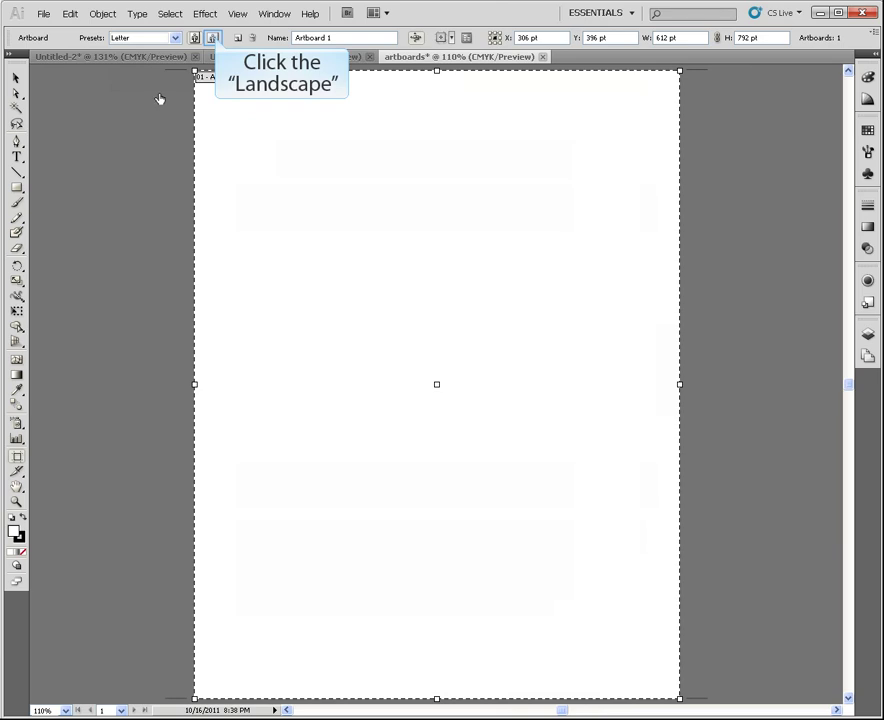
pyautogui.click(213, 38)
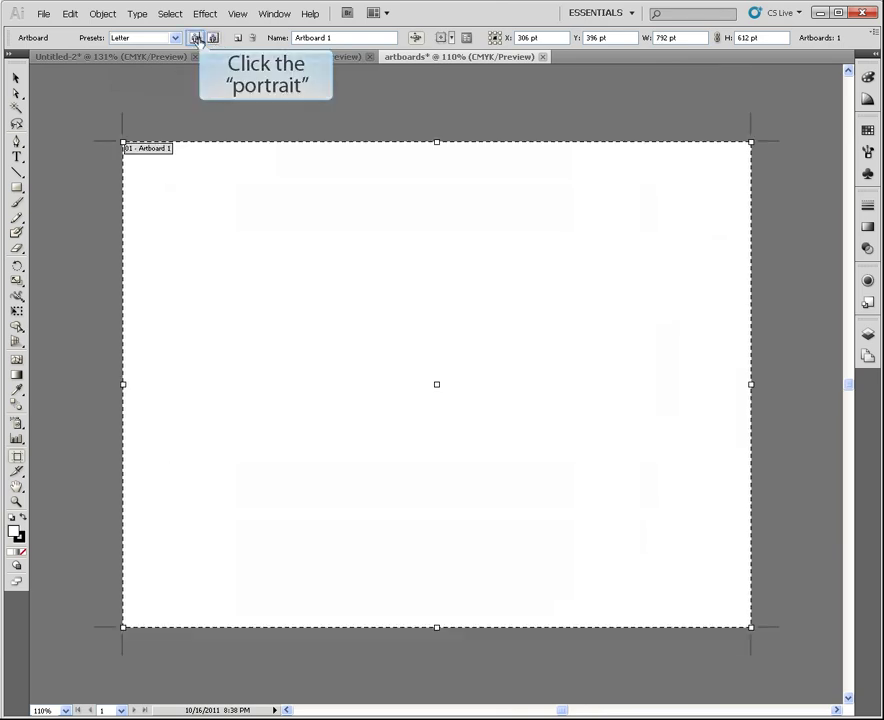
pyautogui.click(196, 38)
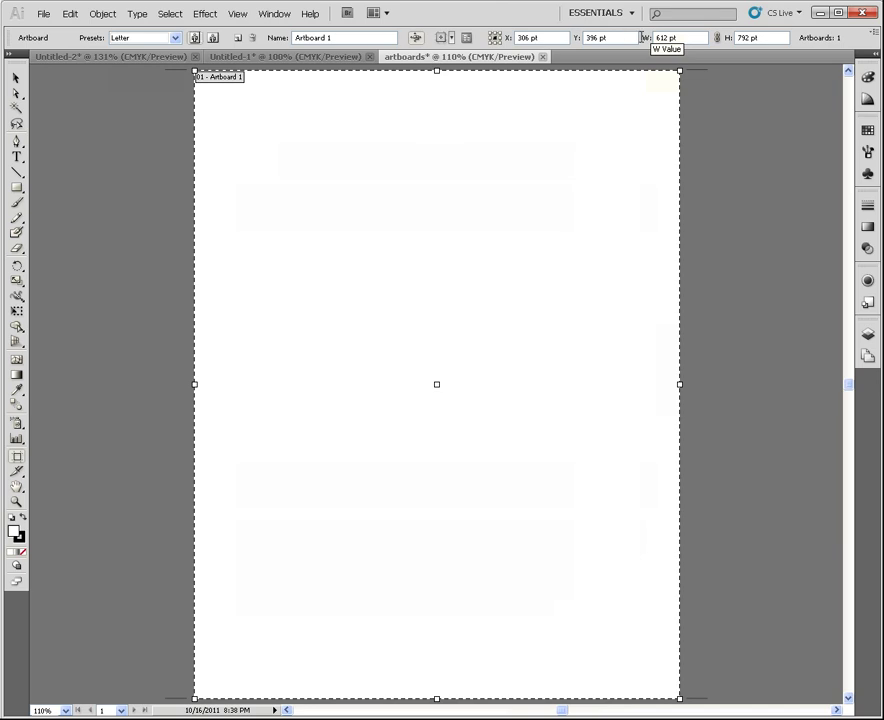
# Resize Artboard 1 to 3.5" wide and 2" high, and leave artboard editing for the Selection tool
pyautogui.click(687, 37)
pyautogui.click(756, 37)
pyautogui.moveTo(767, 37); pyautogui.dragTo(704, 37)
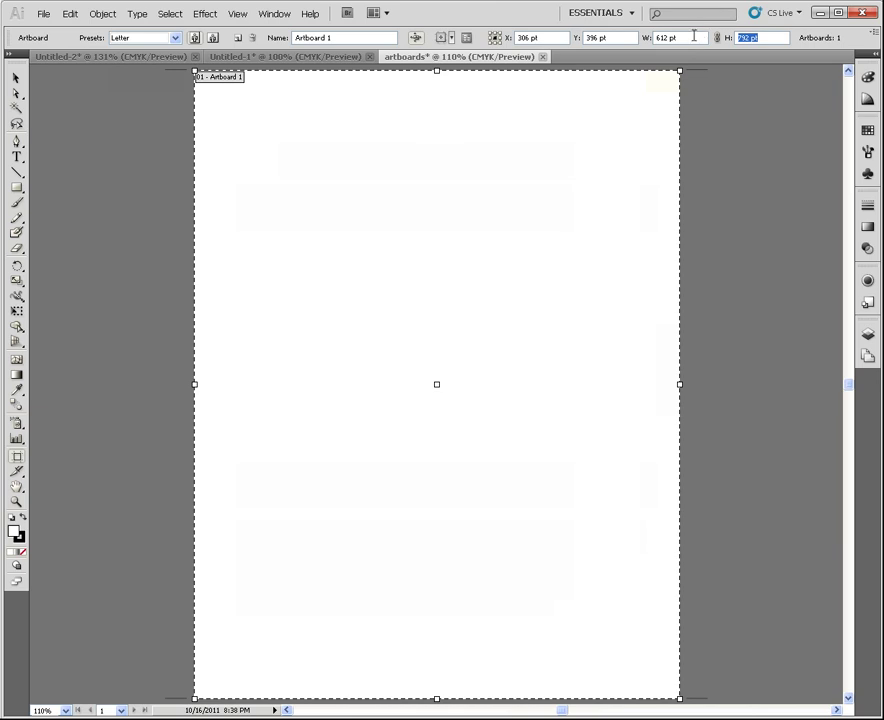
pyautogui.click(680, 37)
pyautogui.moveTo(680, 37); pyautogui.dragTo(615, 37)
pyautogui.write('3.5"')
pyautogui.click(767, 37)
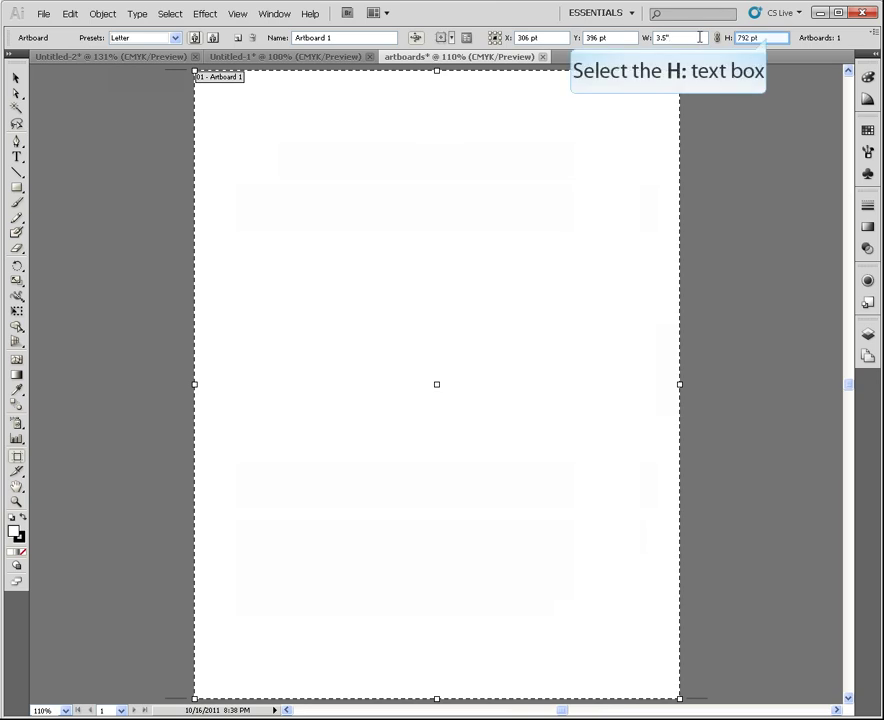
pyautogui.doubleClick(767, 37)
pyautogui.write('2')
pyautogui.click(681, 37)
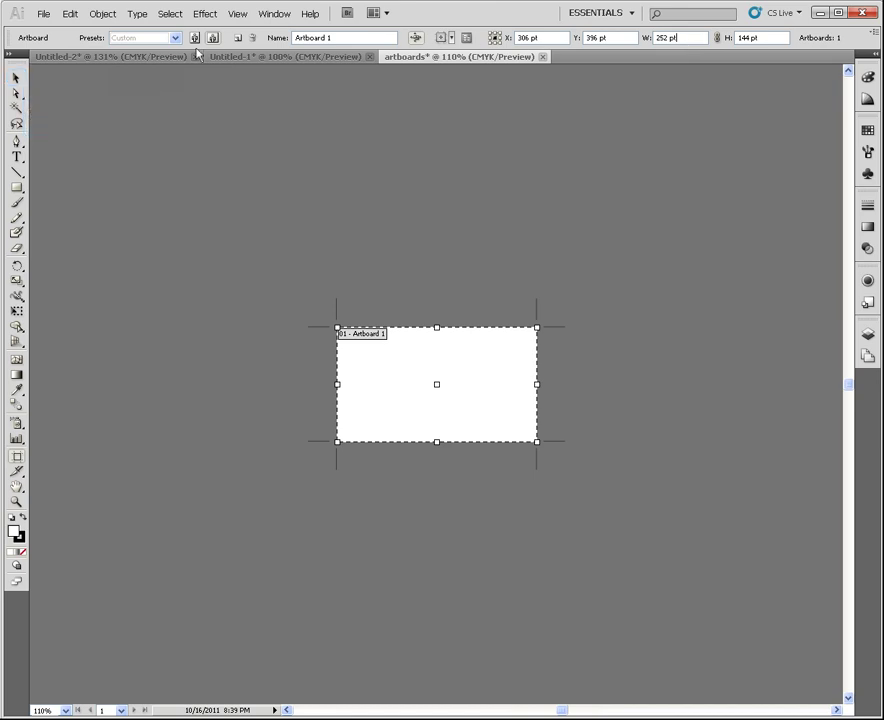
pyautogui.click(20, 79)
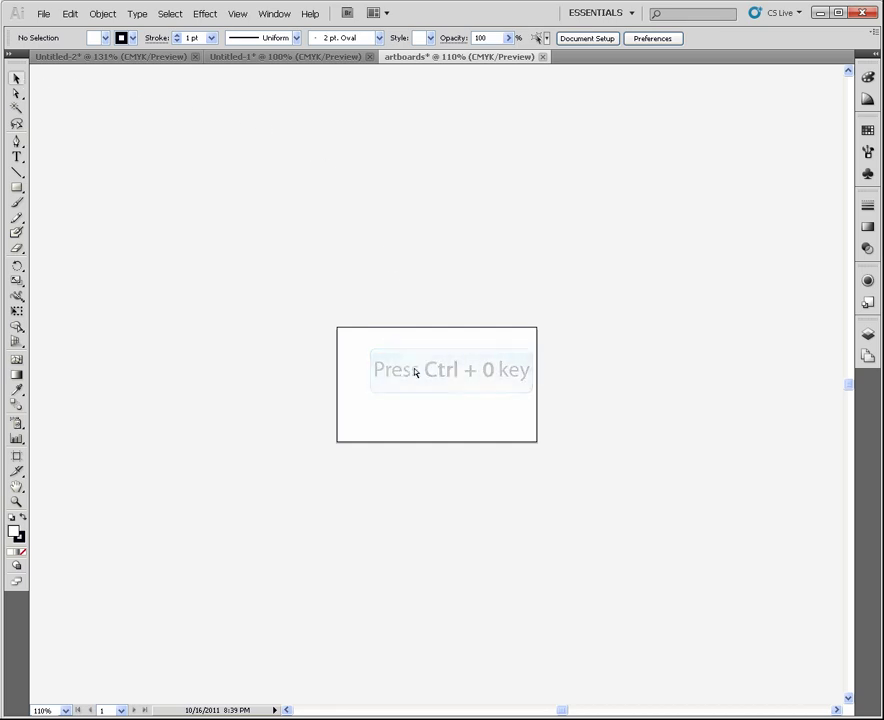
# Fit the resized artboard in the window, and view it at 100% magnification
pyautogui.hotkey('ctrl', '0')
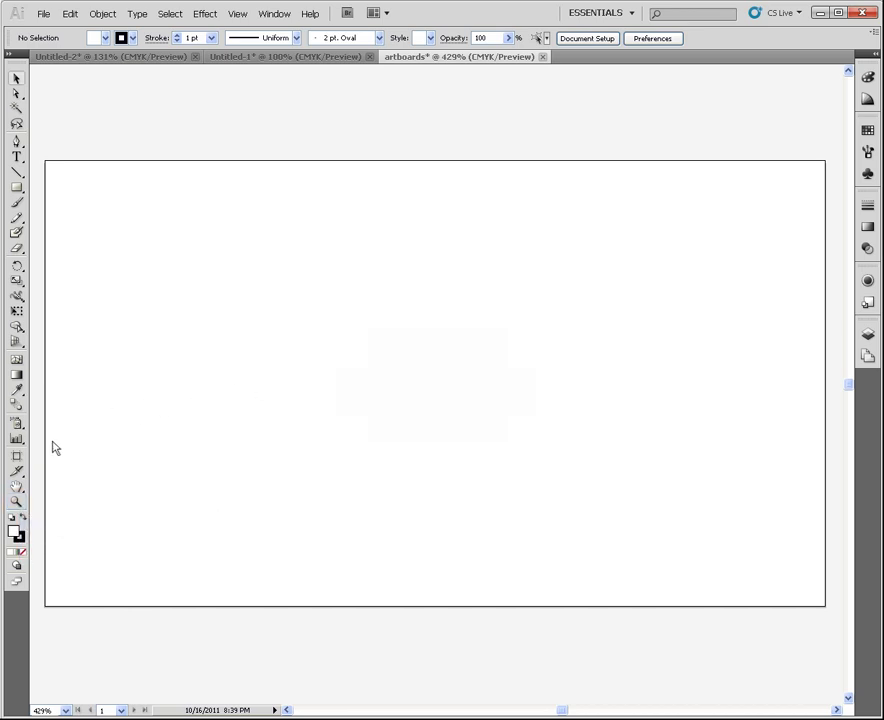
pyautogui.doubleClick(19, 506)
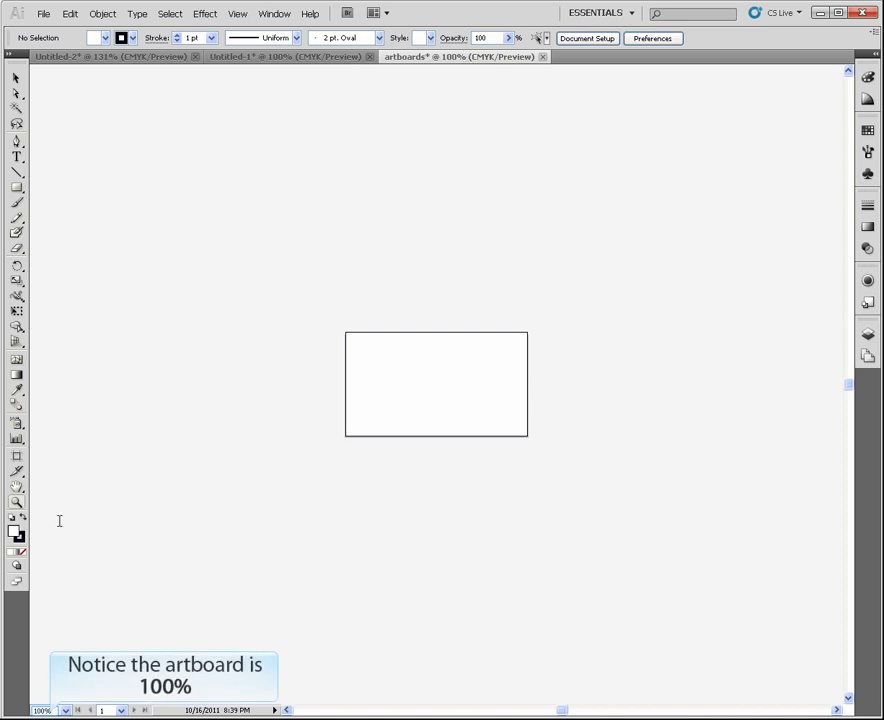
pyautogui.click(50, 710)
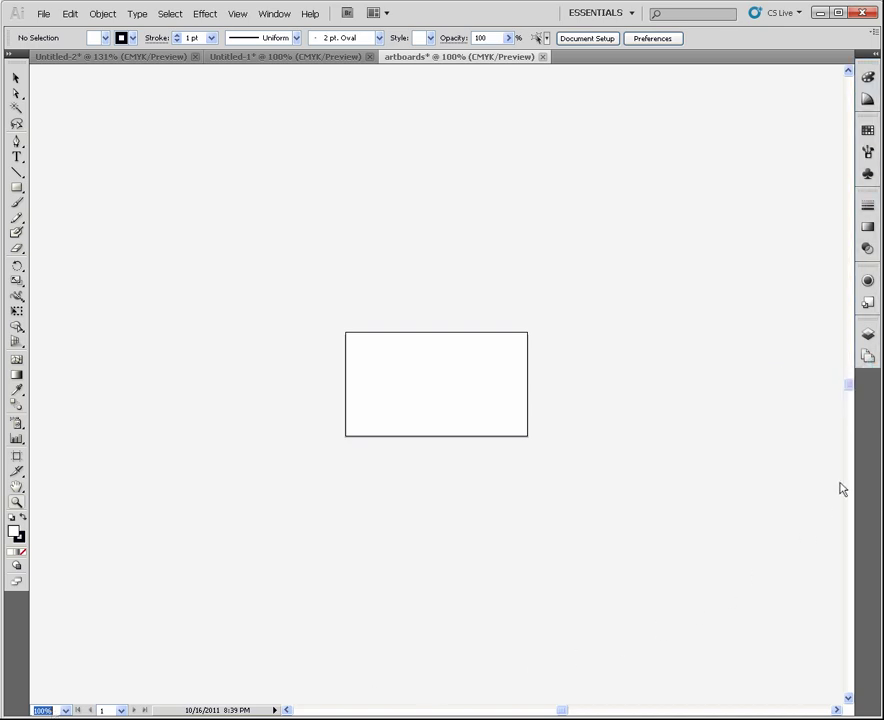
# Try adding a second artboard to the document, and delete it again
pyautogui.click(867, 356)
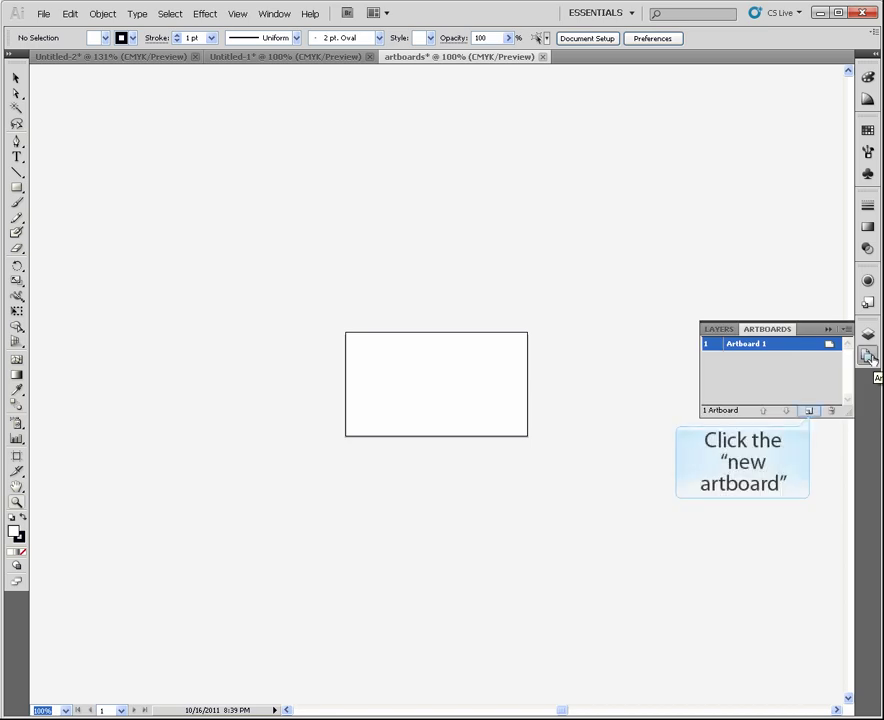
pyautogui.click(809, 412)
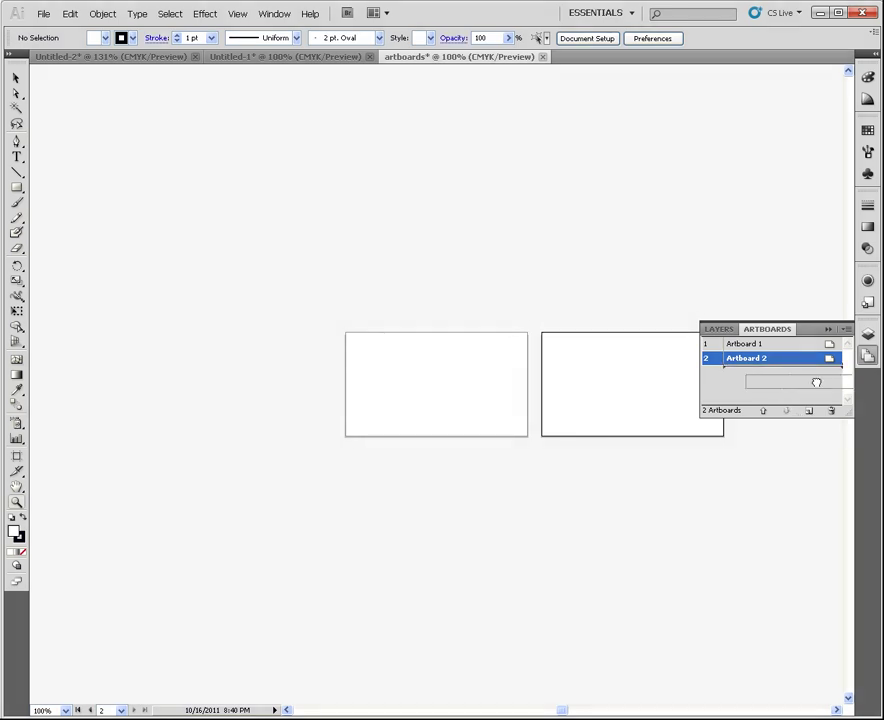
pyautogui.click(831, 410)
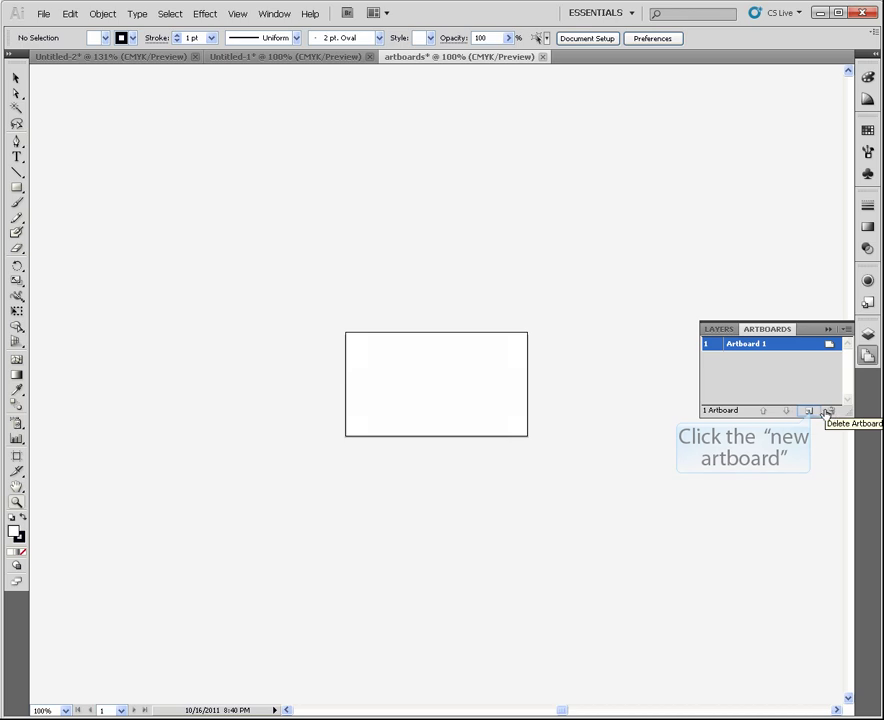
# Add a second artboard, and enter a surname as point text near its upper-left corner with the Type tool
pyautogui.click(809, 411)
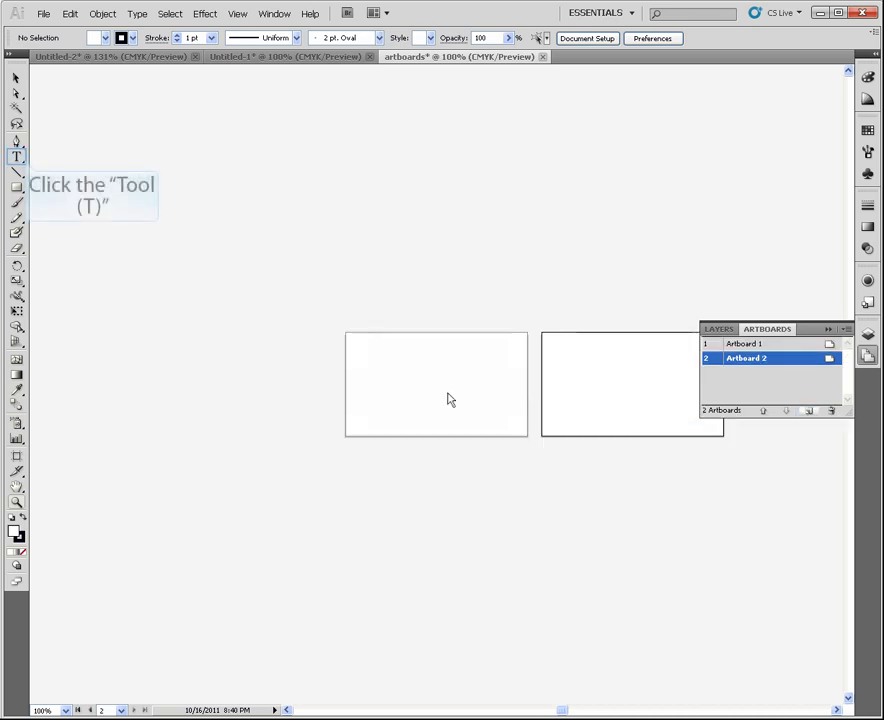
pyautogui.click(17, 158)
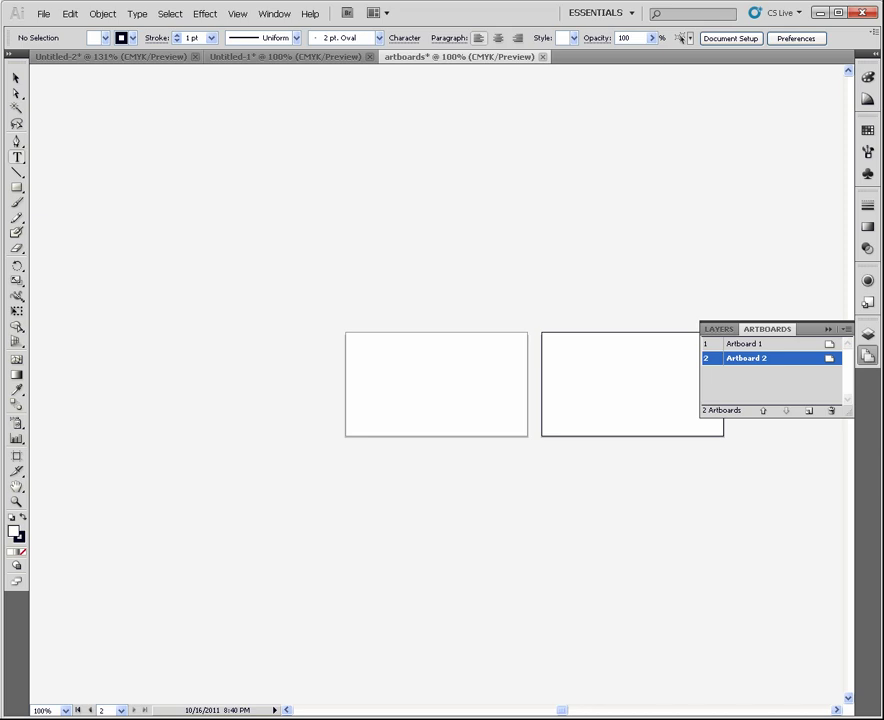
pyautogui.click(551, 354)
pyautogui.write('larson')
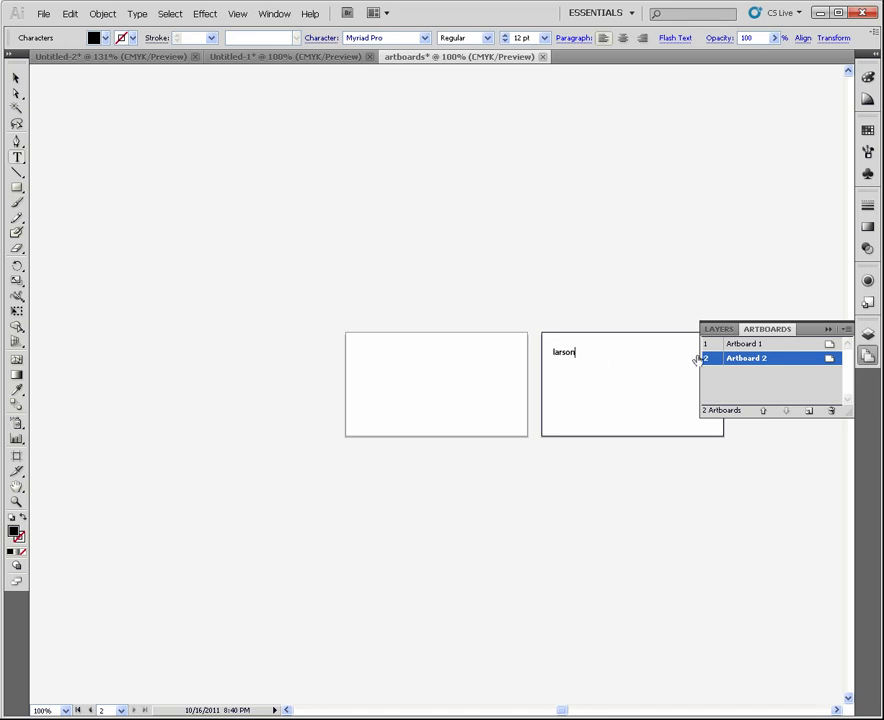
# Delete Artboard 2, and turn on the center mark and cross hairs for Artboard 1 in its Artboard Options
pyautogui.click(832, 410)
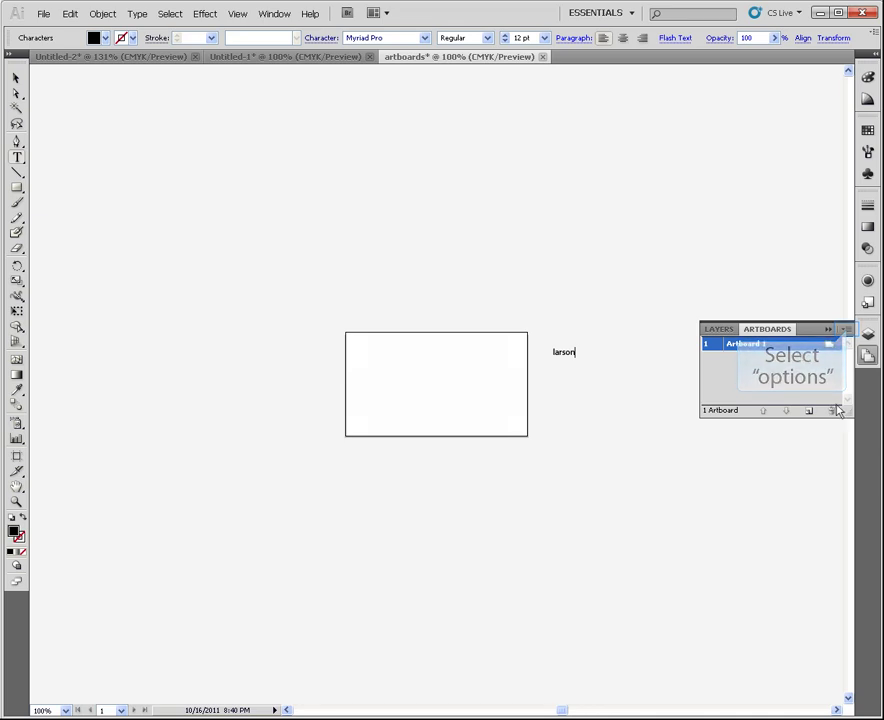
pyautogui.click(846, 330)
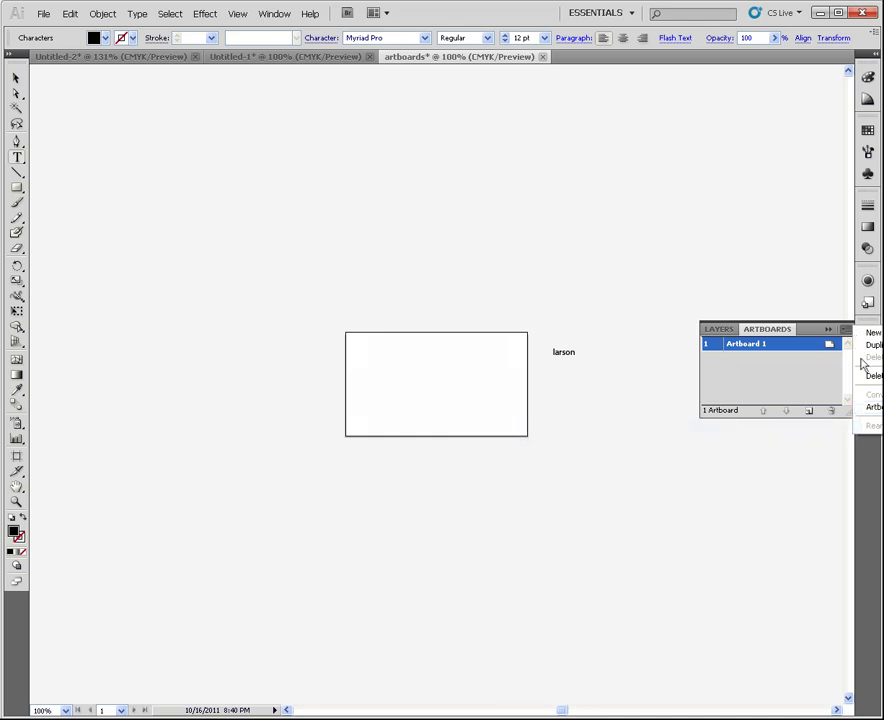
pyautogui.click(866, 408)
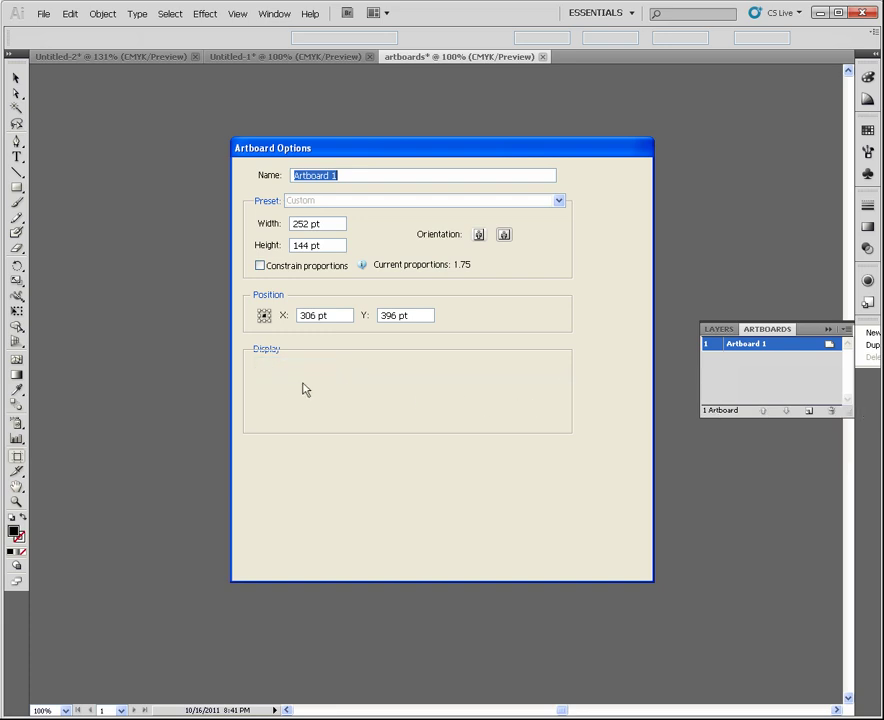
pyautogui.click(260, 365)
pyautogui.click(259, 381)
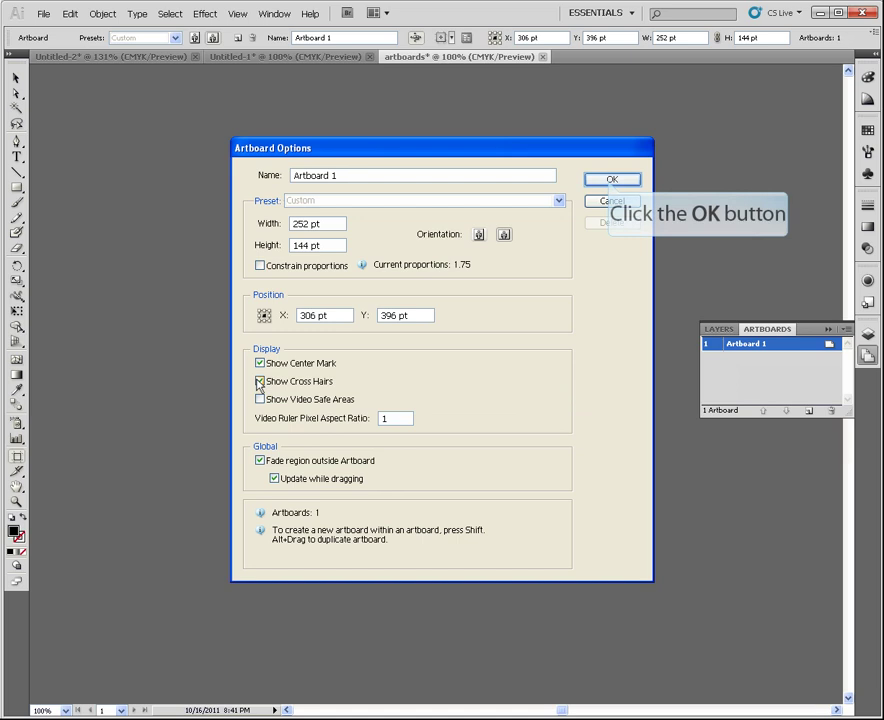
pyautogui.click(609, 181)
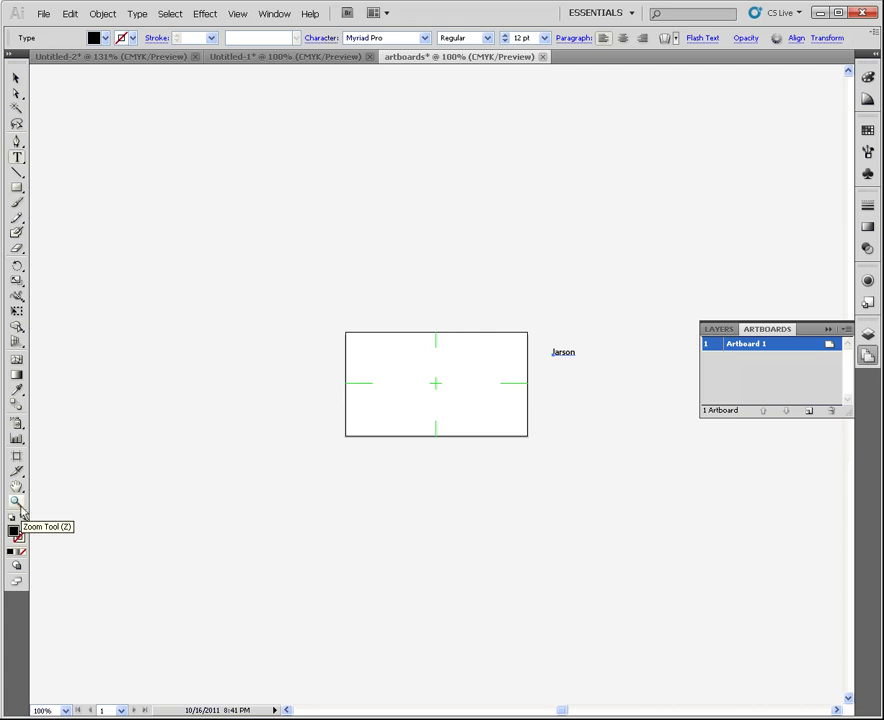
# Fit Artboard 1 in the window, review its Artboard Options without changes, and return to the Selection tool
pyautogui.hotkey('ctrl', '0')
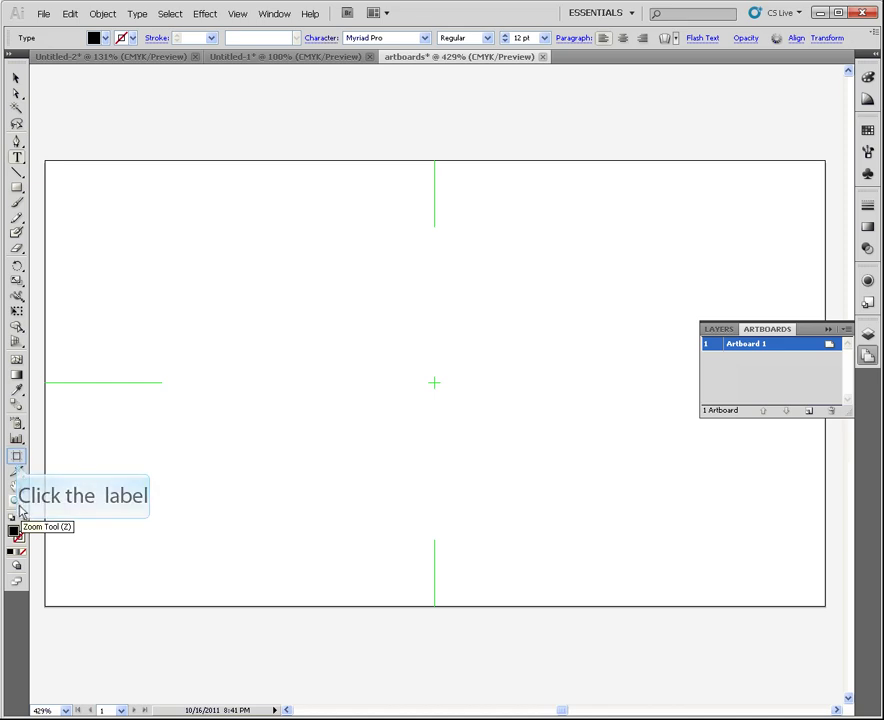
pyautogui.click(17, 462)
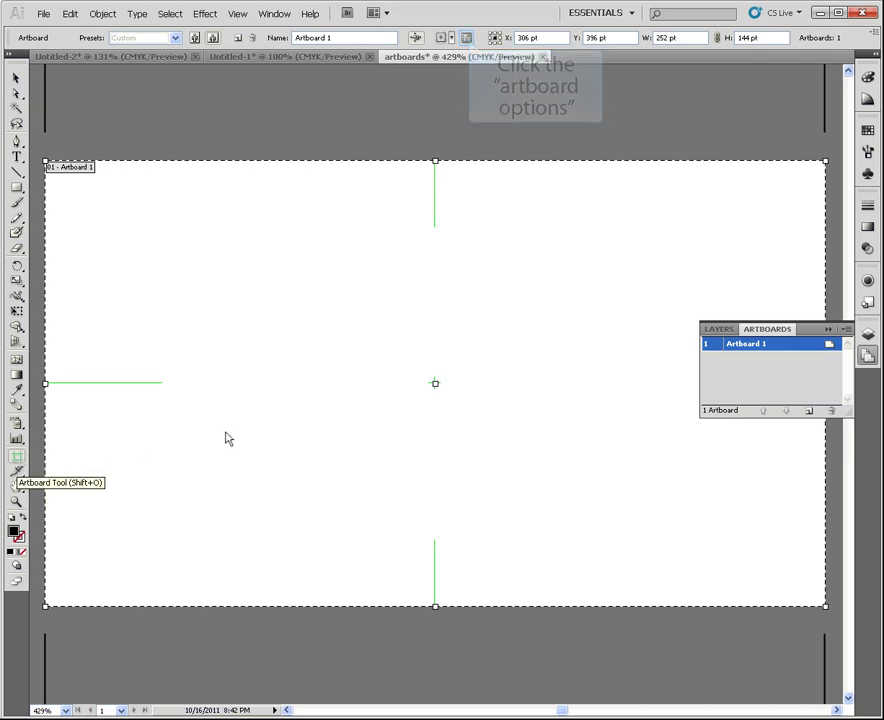
pyautogui.click(466, 38)
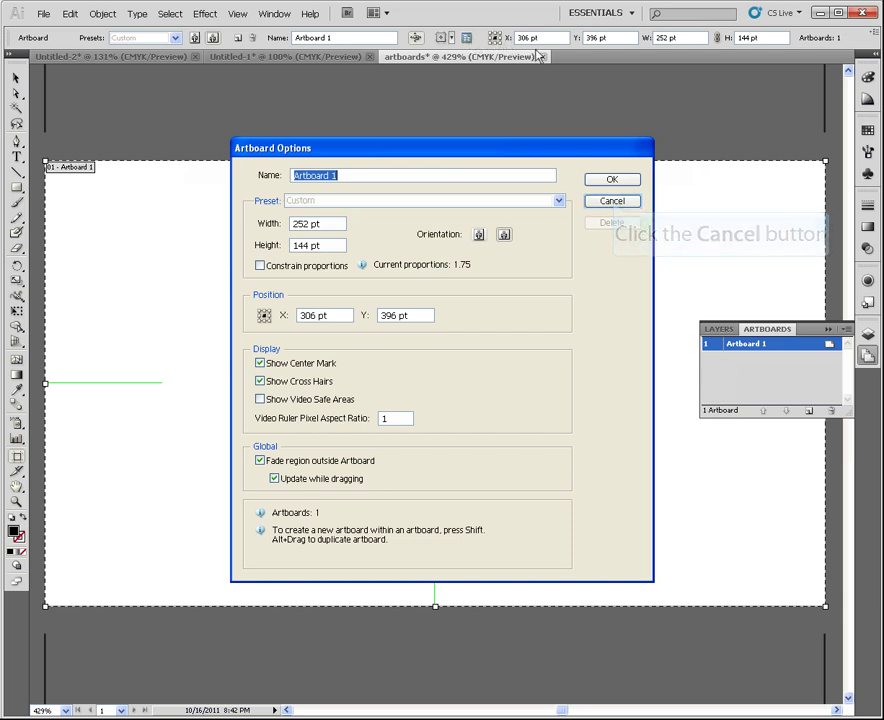
pyautogui.click(612, 201)
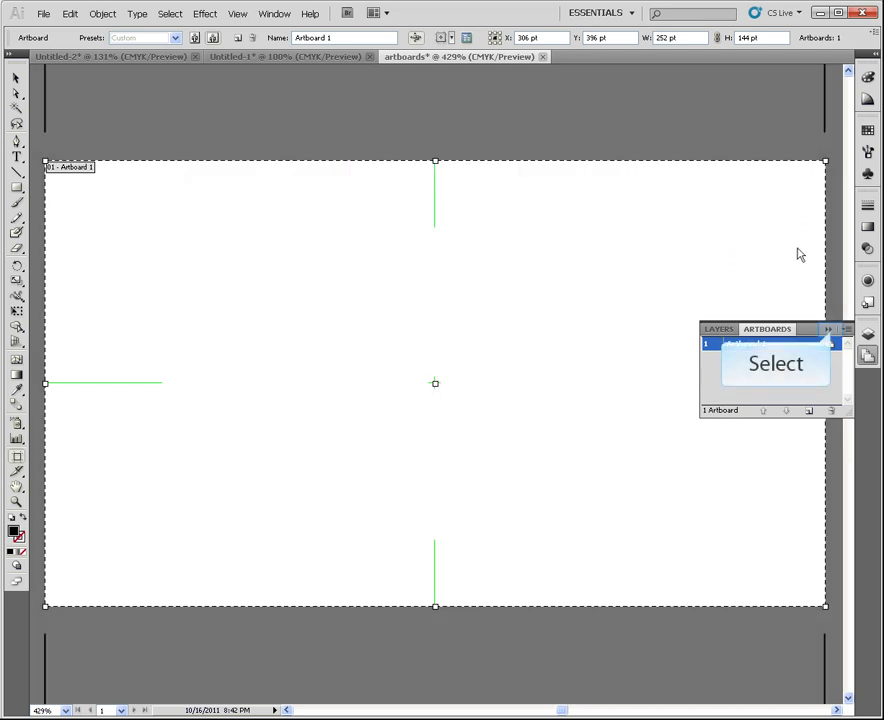
pyautogui.click(829, 331)
pyautogui.click(15, 78)
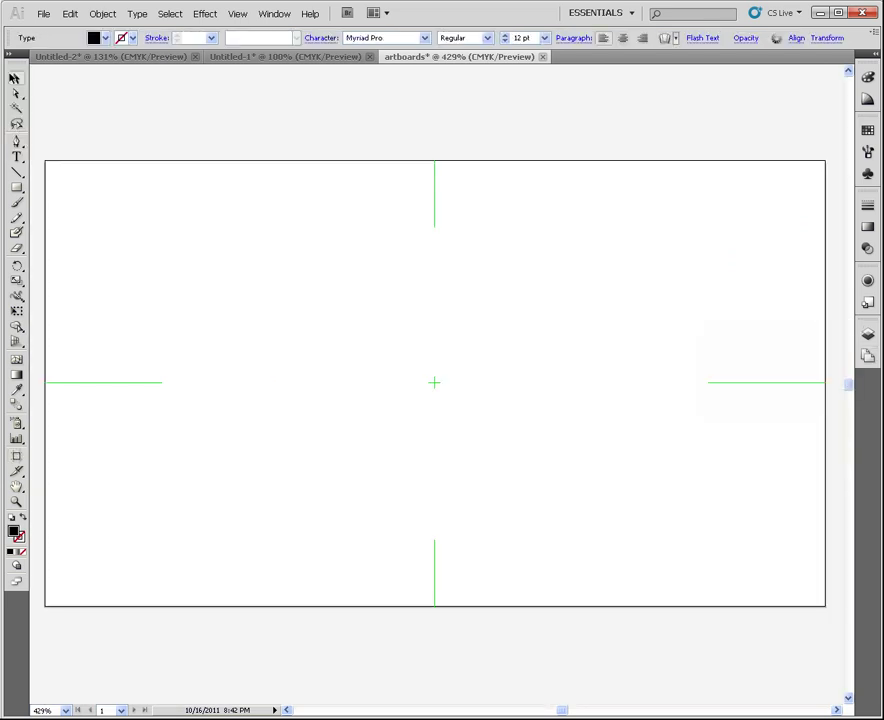